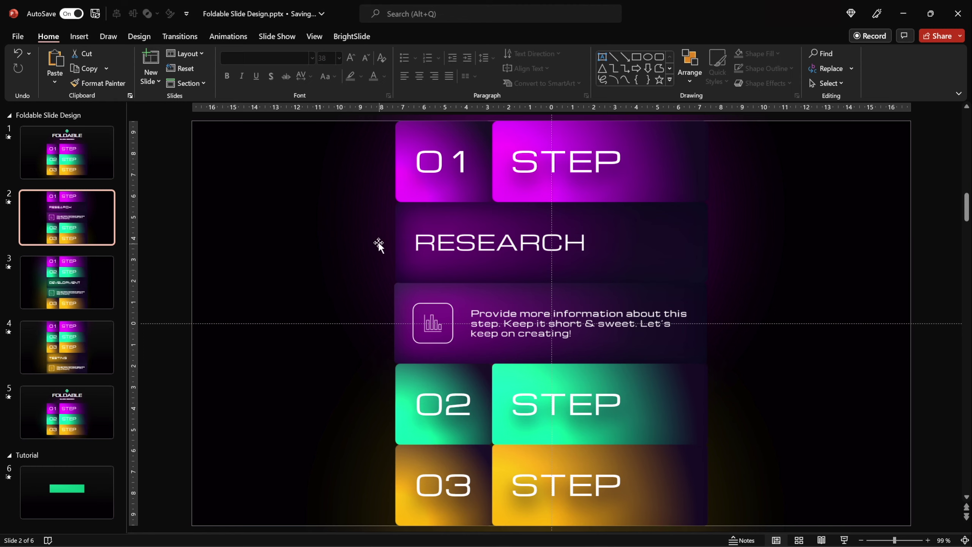
Step: Open Tutorial slide 6, which holds the 2.91 × 12.49 cm green rectangle
click(81, 480)
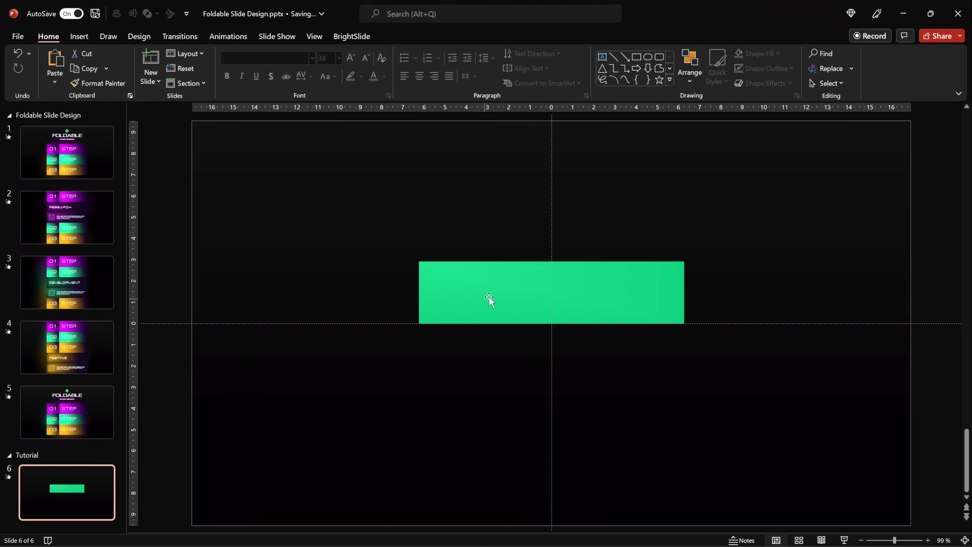
Step: Apply the Perspective: Relaxed 3-D rotation preset to the green rectangle in Format Shape
right_click(572, 283)
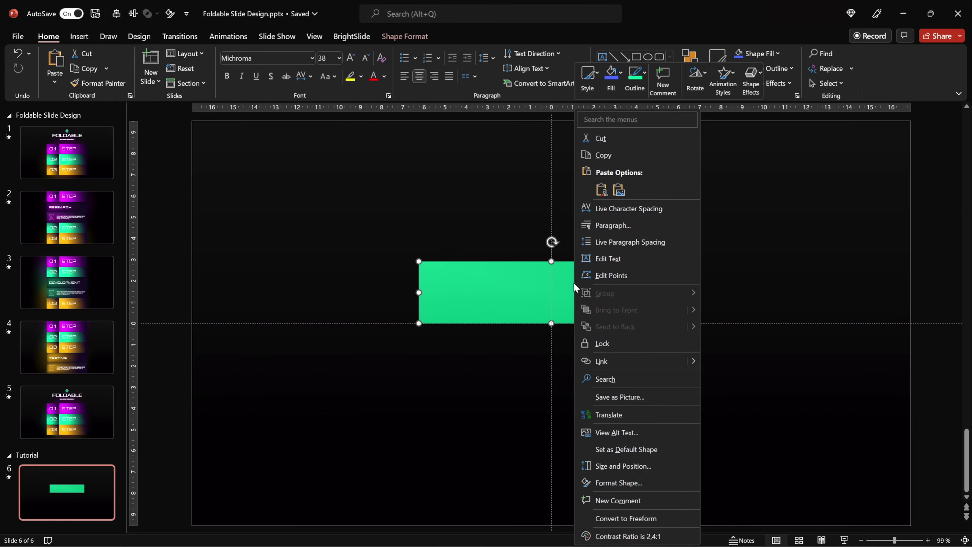
click(664, 482)
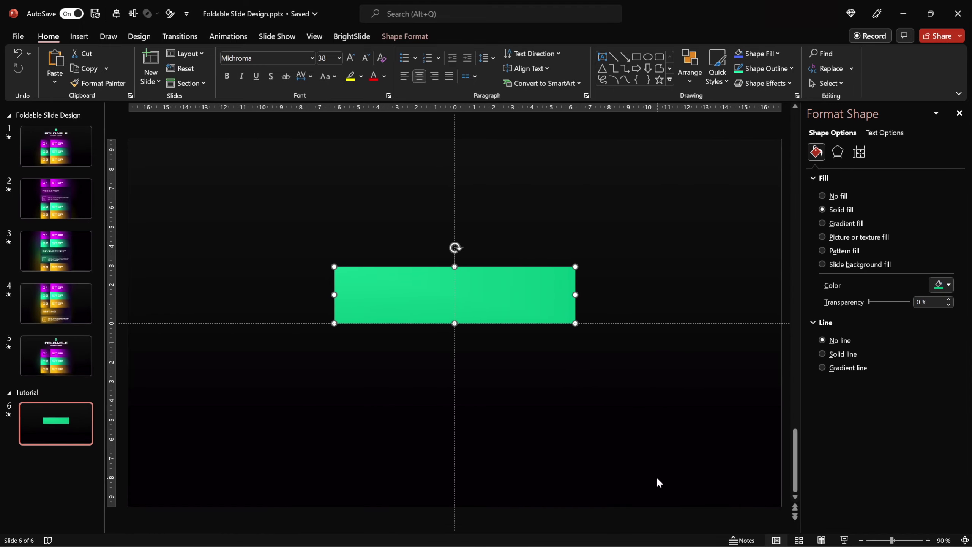
click(834, 151)
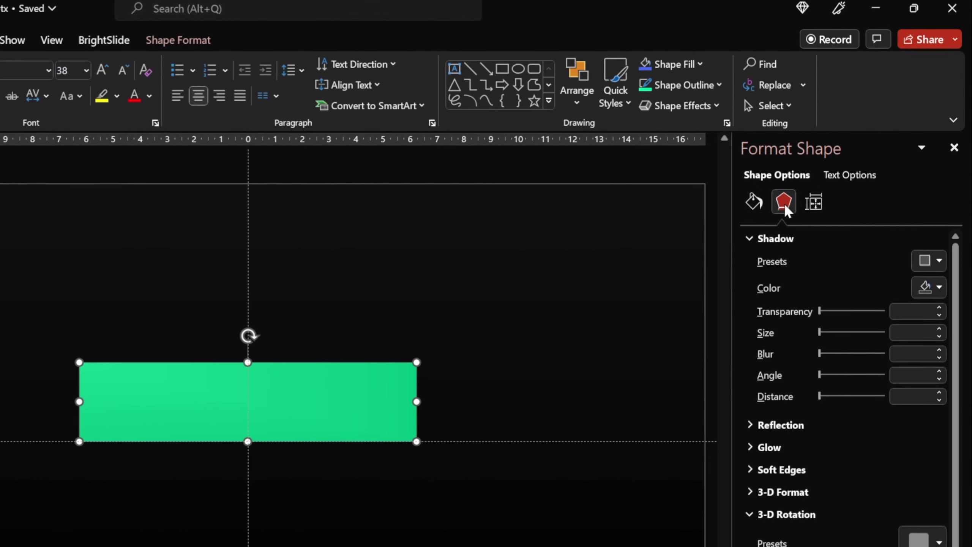
click(749, 239)
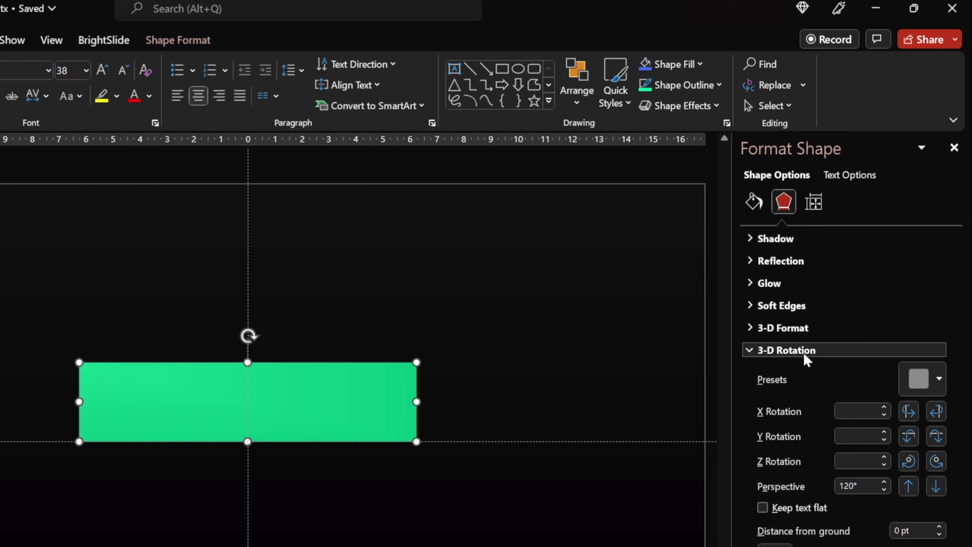
click(938, 377)
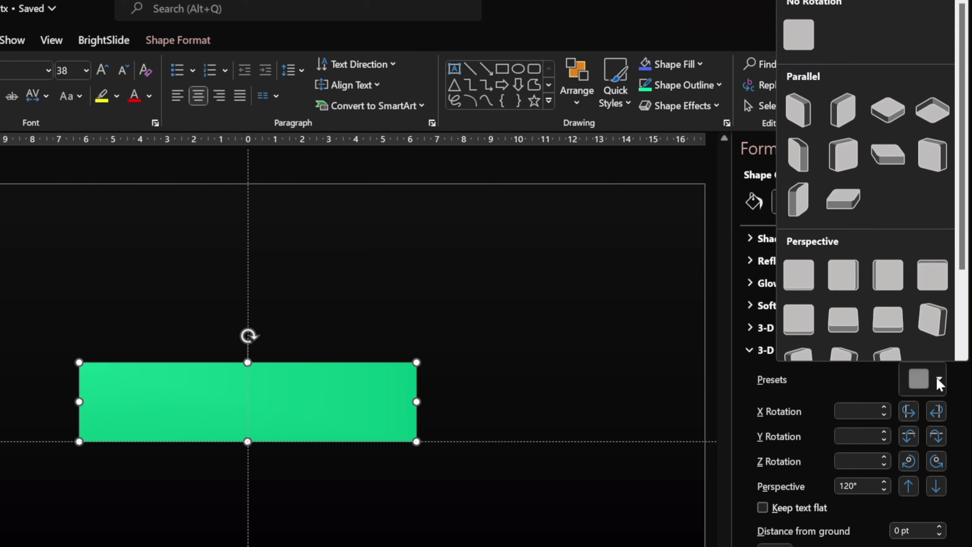
click(884, 320)
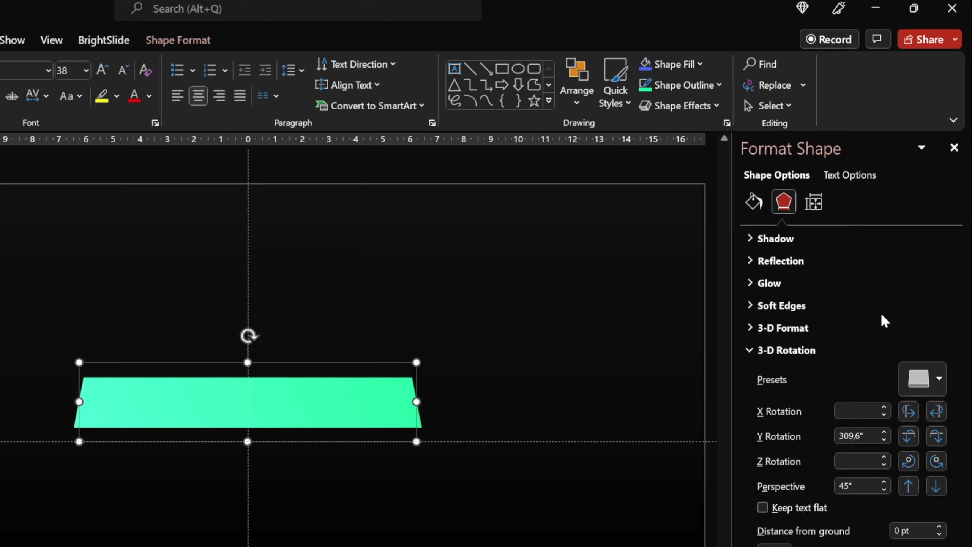
Step: Adjust the Y rotation to about 309.6°, then reset the rectangle to No Rotation
click(908, 435)
click(908, 436)
click(936, 436)
click(936, 435)
click(936, 436)
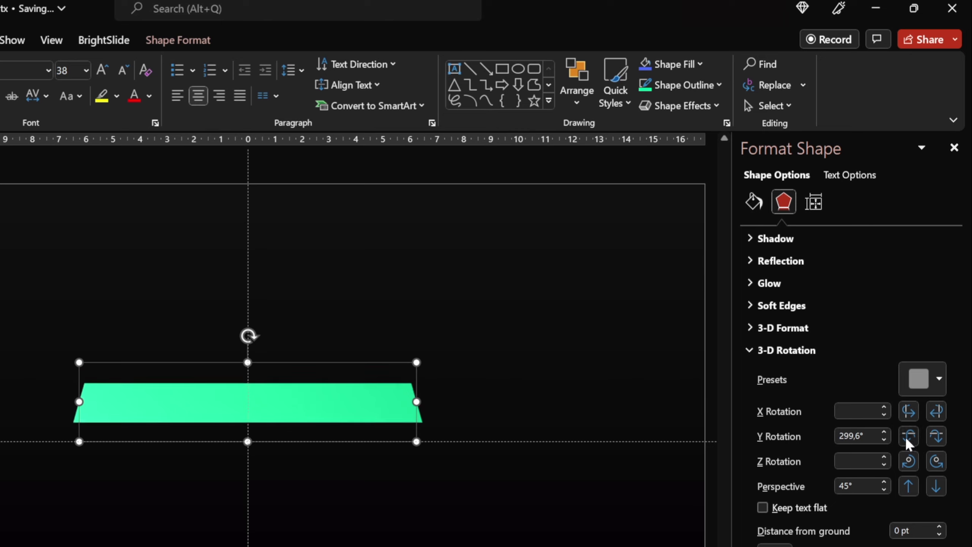
click(906, 436)
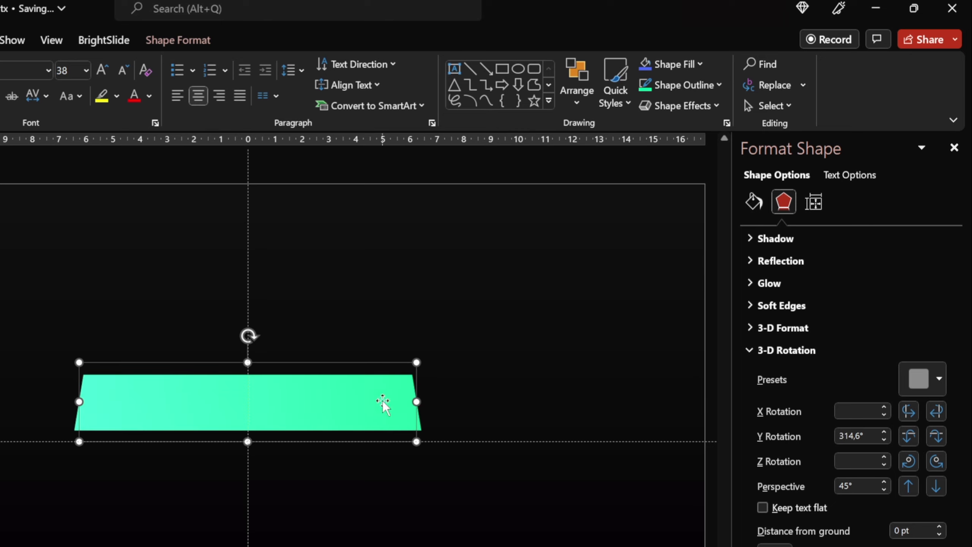
click(912, 437)
click(912, 438)
click(912, 438)
click(934, 437)
click(934, 437)
click(935, 437)
click(935, 437)
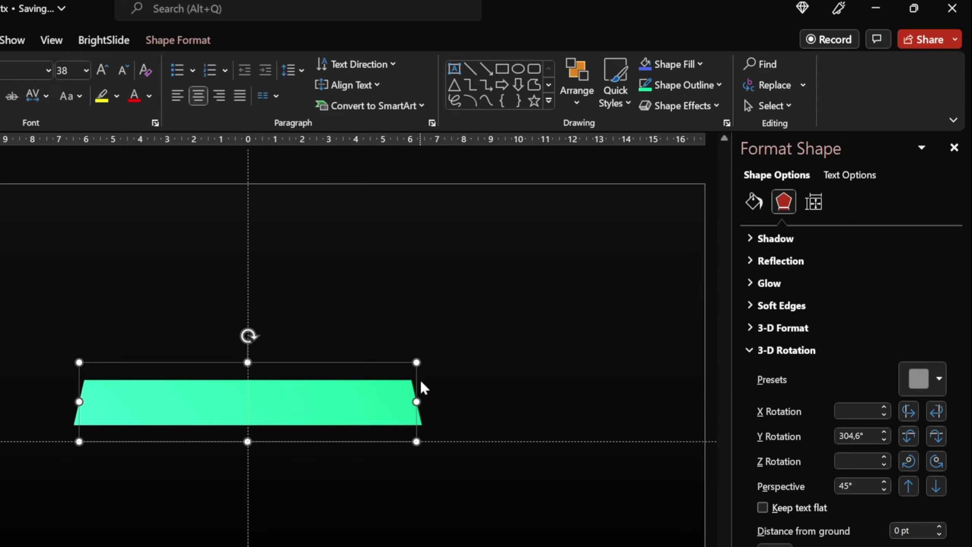
click(930, 379)
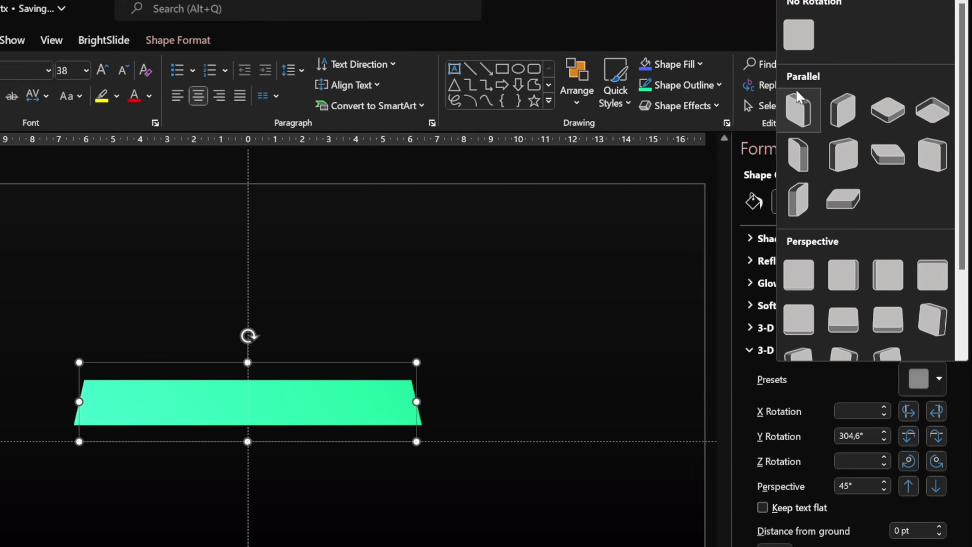
click(797, 32)
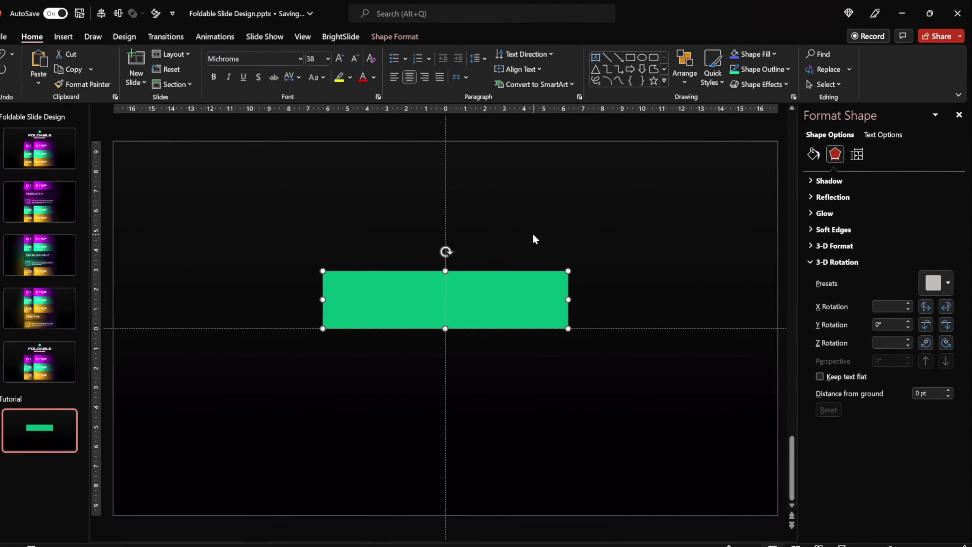
Step: Duplicate the rectangle straight above it, with no fill and a solid green outline
ctrl+shift+drag(552, 289, 565, 214)
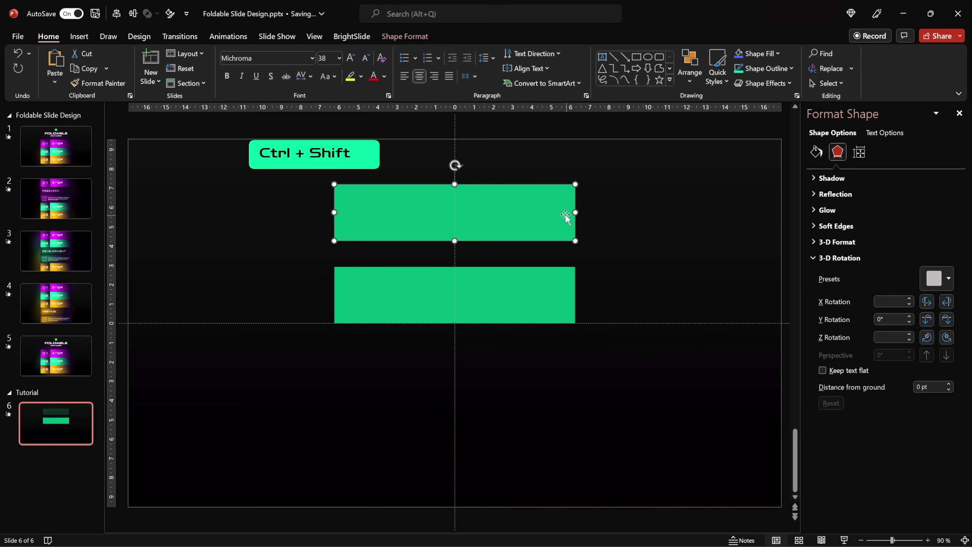
click(816, 151)
click(822, 196)
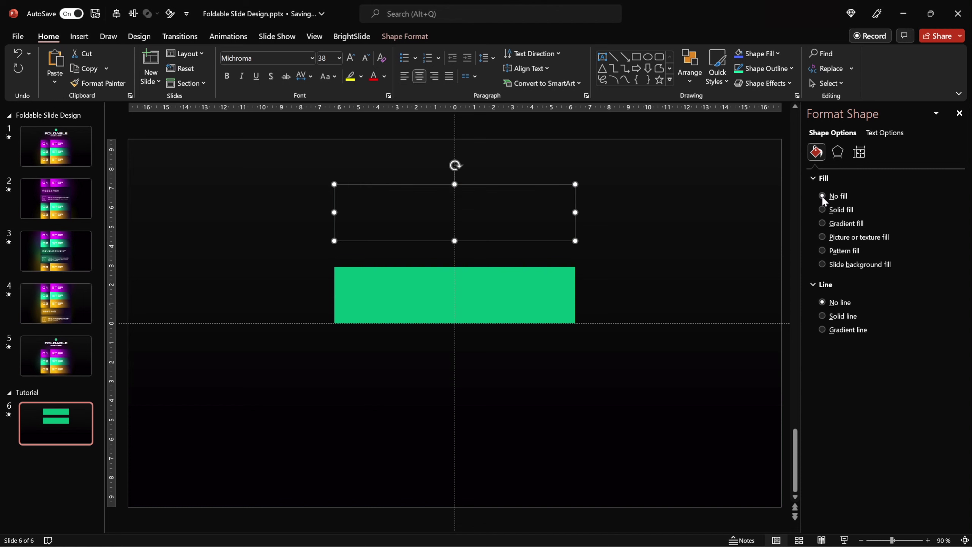
click(822, 316)
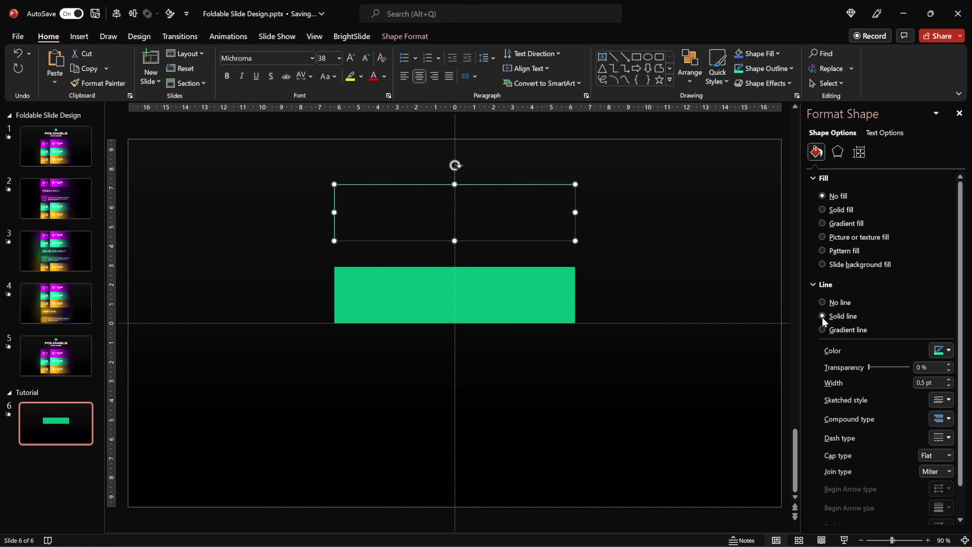
click(589, 211)
Step: Lower the outlined copy onto the green rectangle and group the two shapes
click(576, 195)
drag(576, 196, 575, 222)
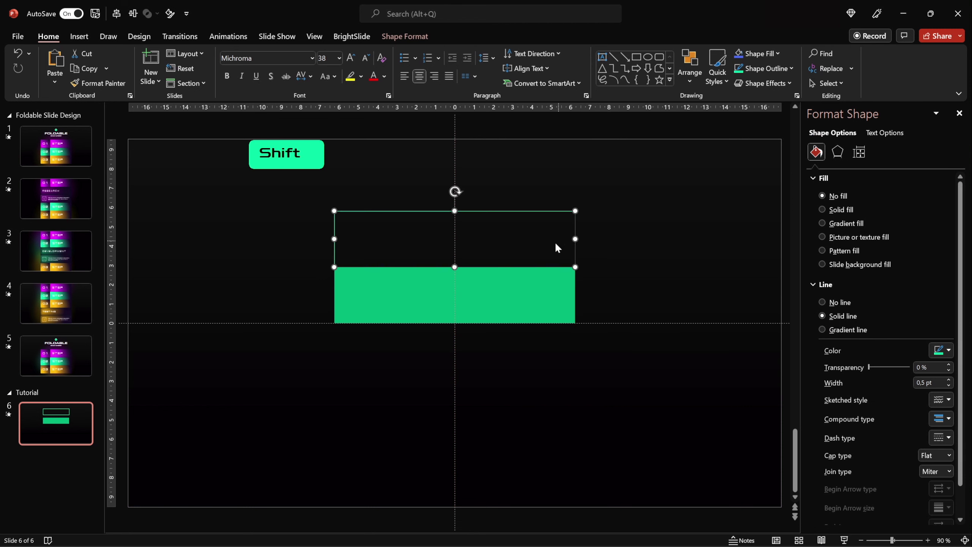
click(606, 246)
drag(608, 182, 316, 360)
right_click(376, 293)
mouse_move(488, 111)
click(526, 111)
drag(528, 297, 510, 277)
key(ctrl+z)
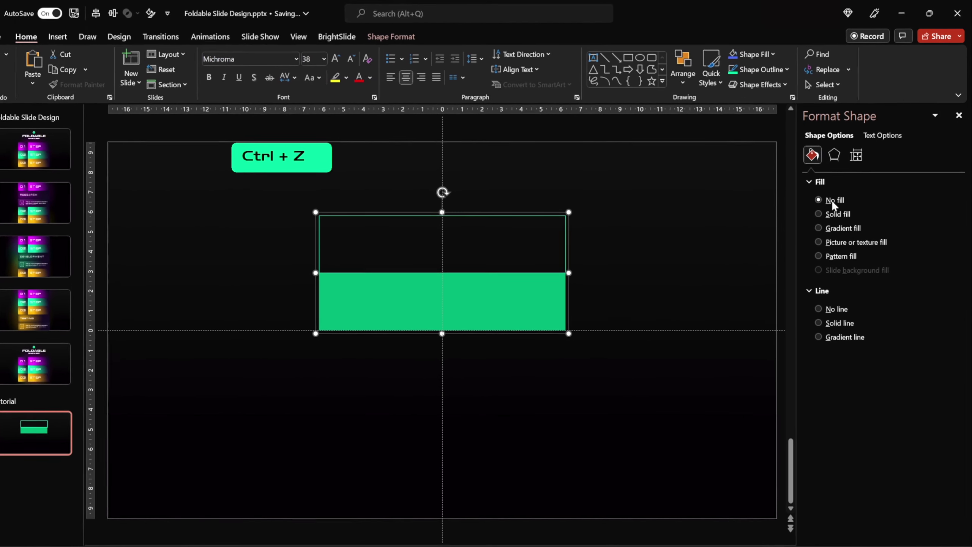
click(834, 155)
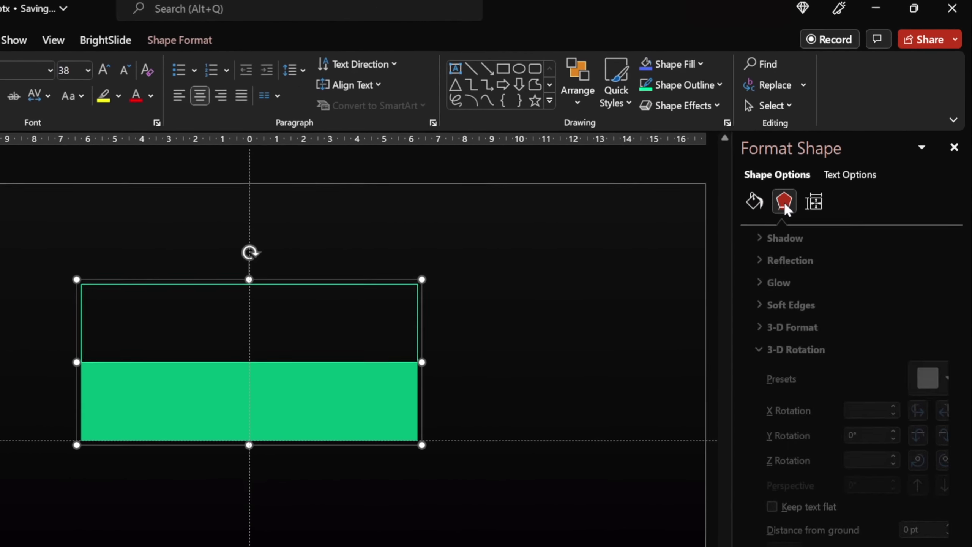
Step: Give the group a Relaxed perspective of 120 and tune Y rotation to 354.6°
click(936, 378)
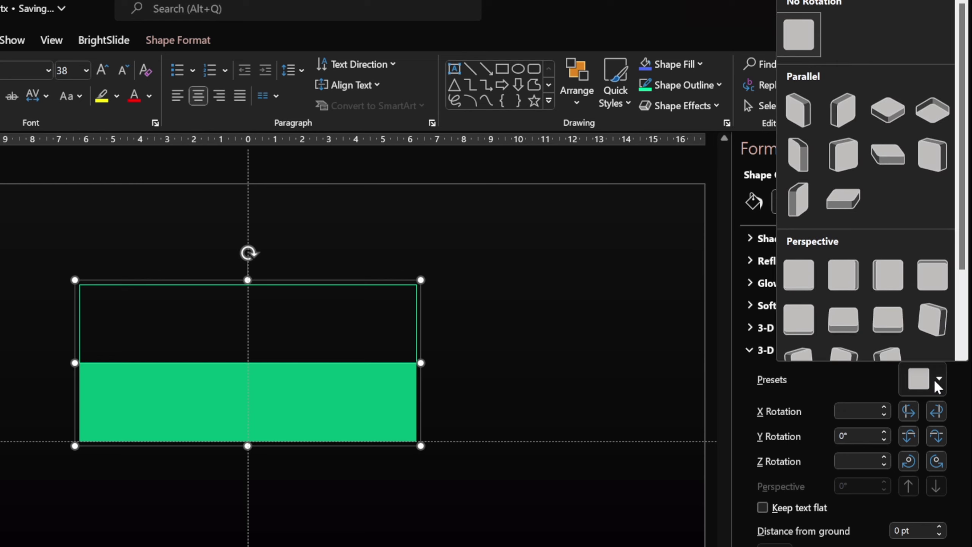
click(887, 323)
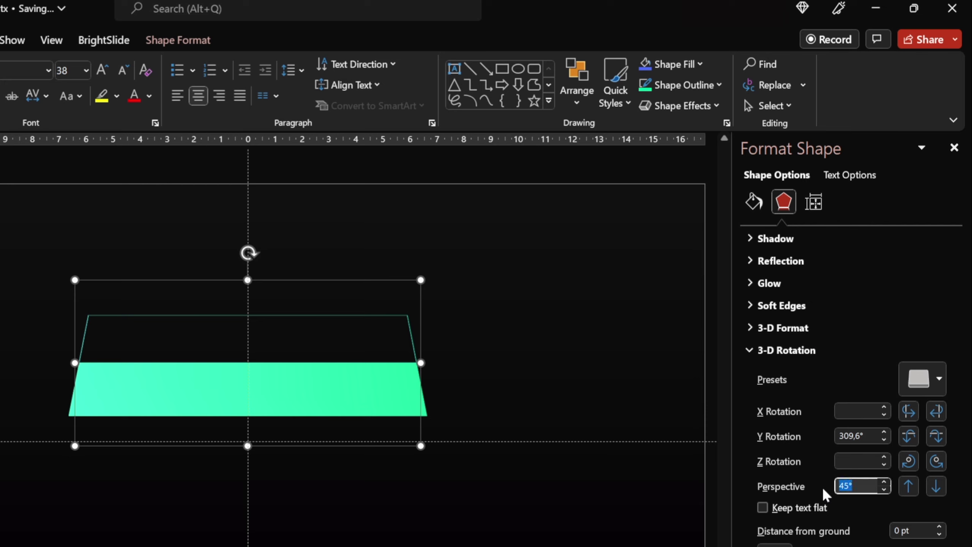
text(120)
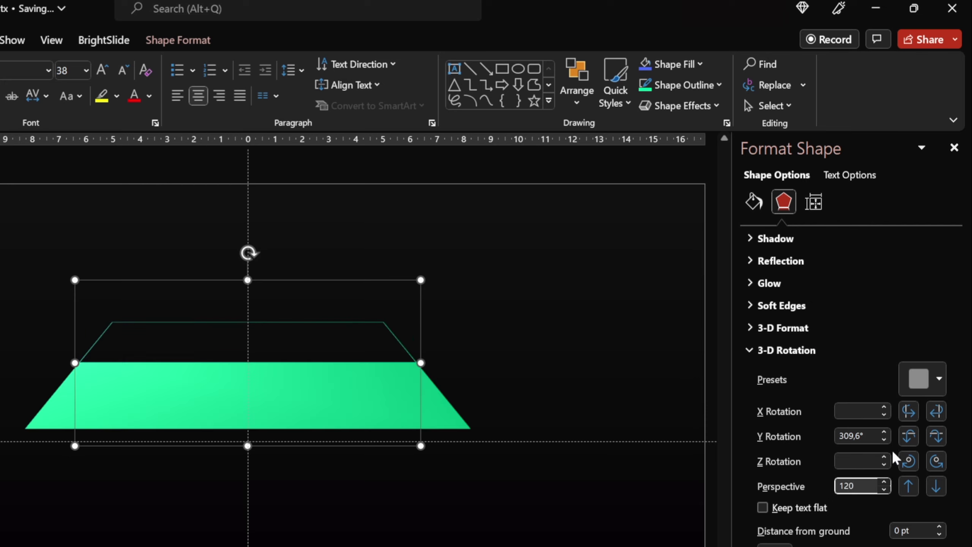
click(871, 437)
click(909, 437)
click(910, 436)
click(909, 437)
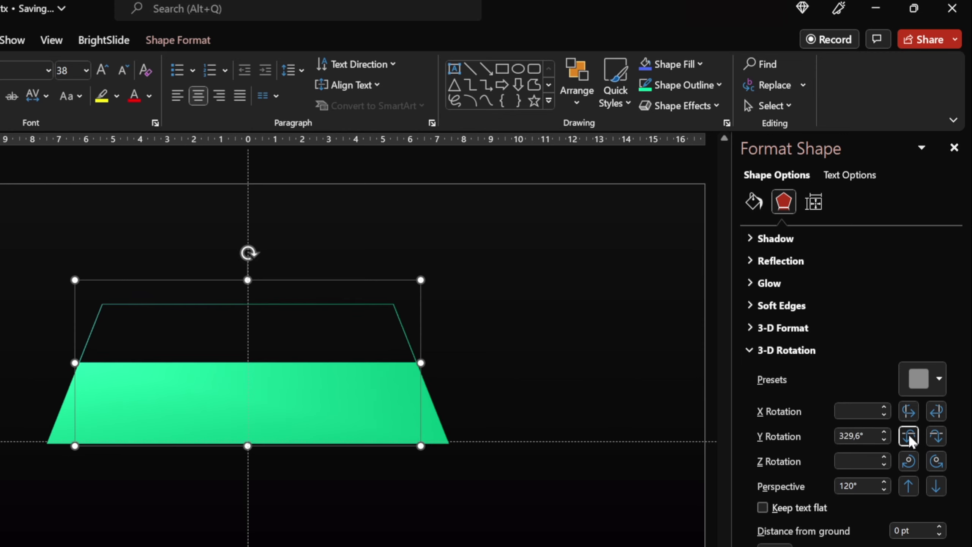
click(909, 436)
click(909, 436)
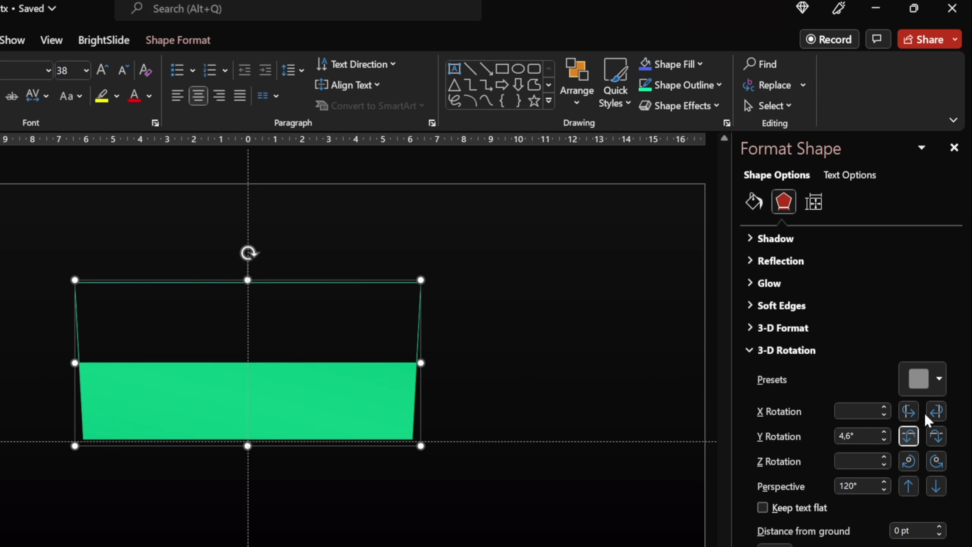
click(908, 437)
click(908, 437)
click(908, 437)
click(908, 437)
click(936, 436)
click(936, 436)
click(936, 436)
click(935, 436)
click(935, 437)
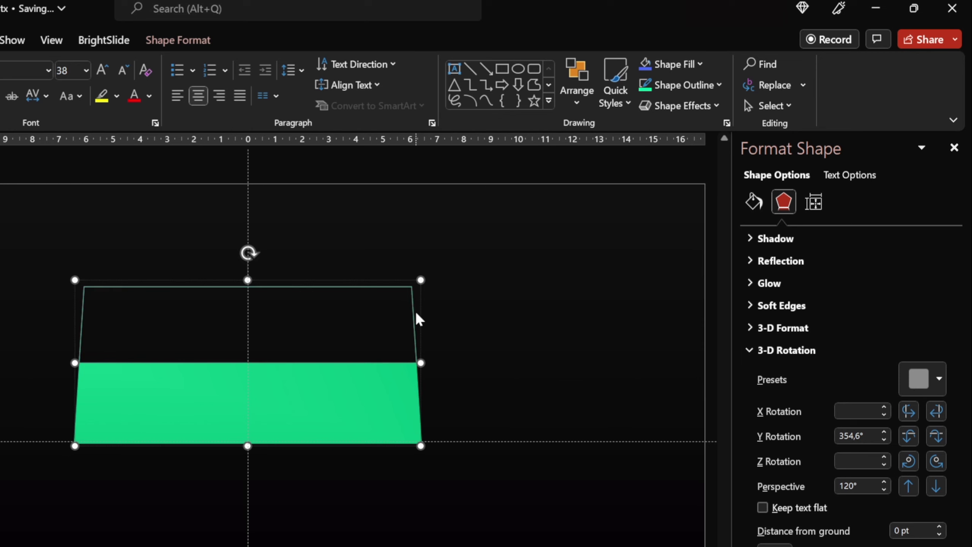
Step: Remove the outline from the top rectangle so it becomes invisible
click(753, 201)
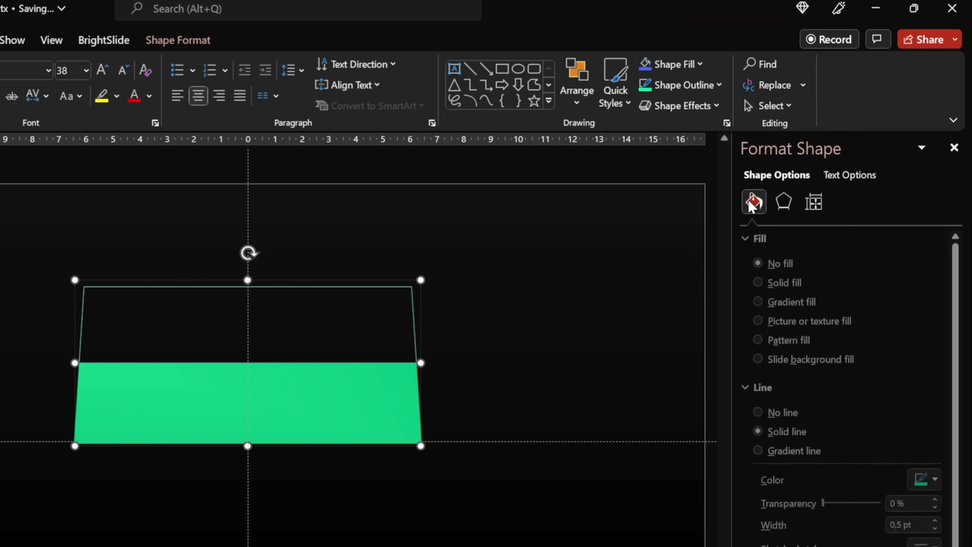
click(760, 412)
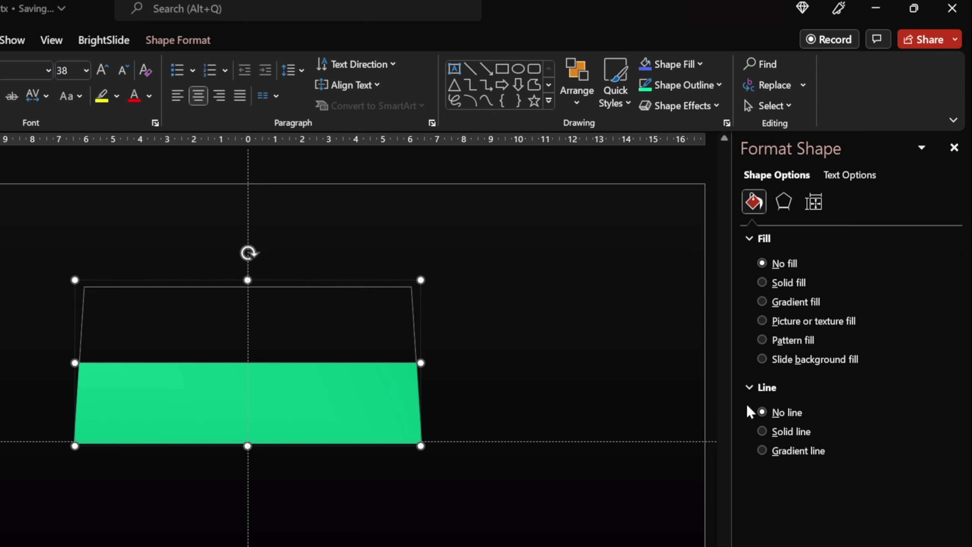
click(598, 328)
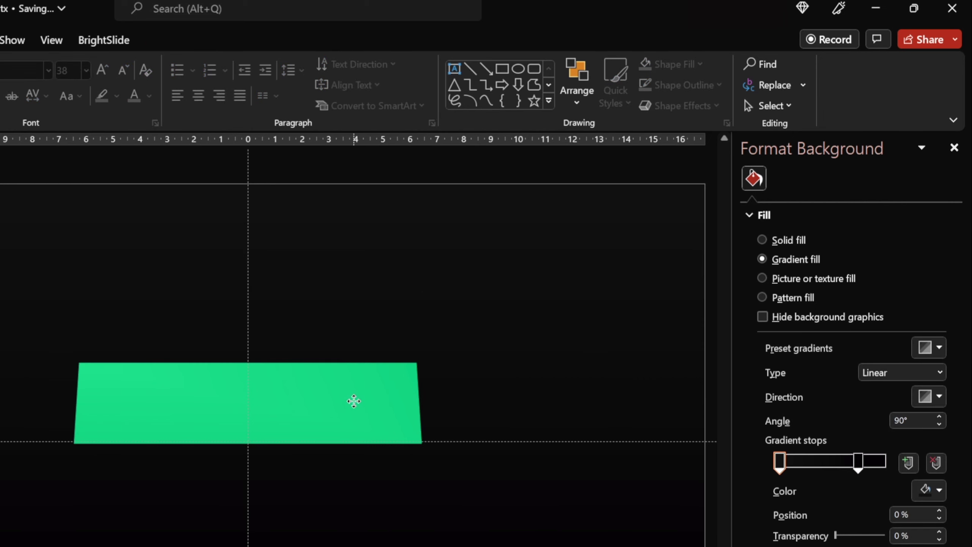
click(354, 399)
Step: Set the green panel's Y rotation to 0 and begin editing its text
click(783, 204)
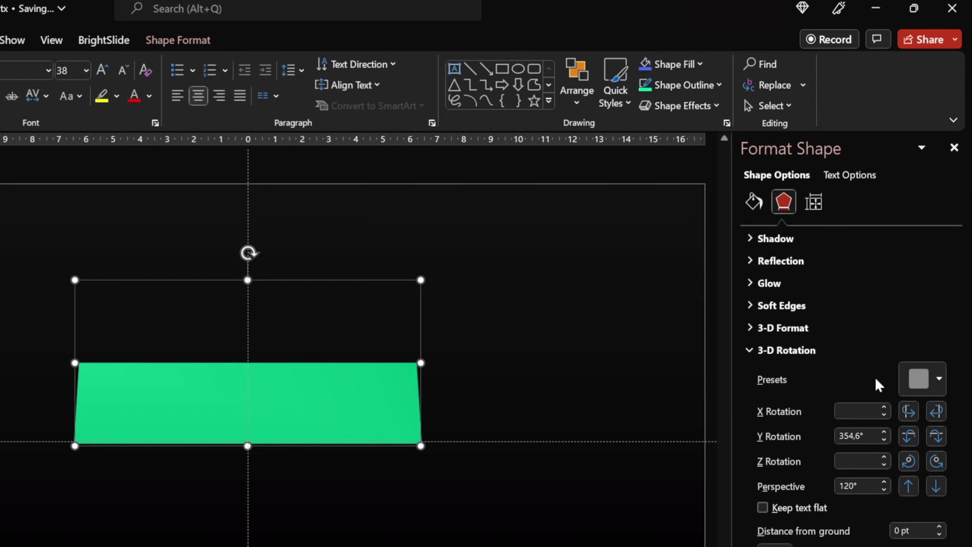
click(909, 436)
click(935, 436)
click(908, 436)
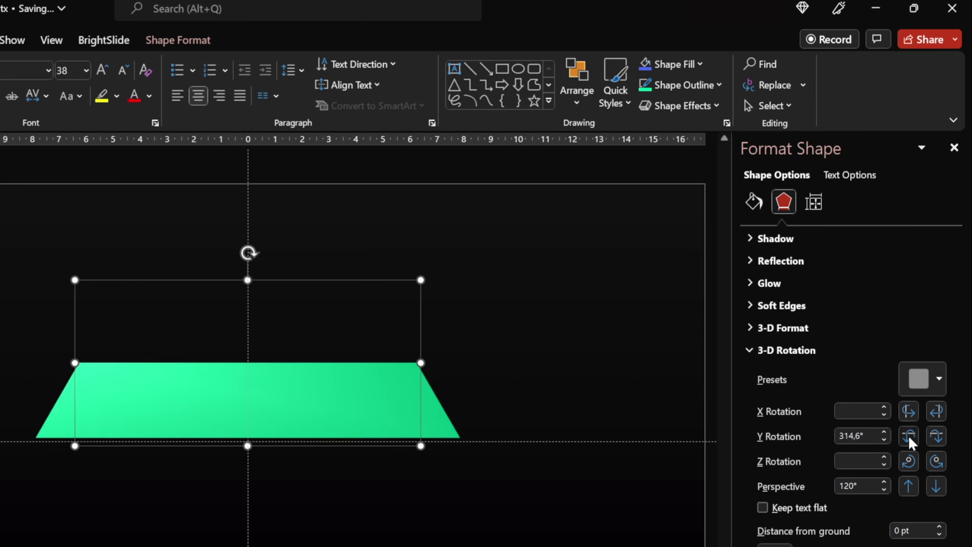
click(869, 435)
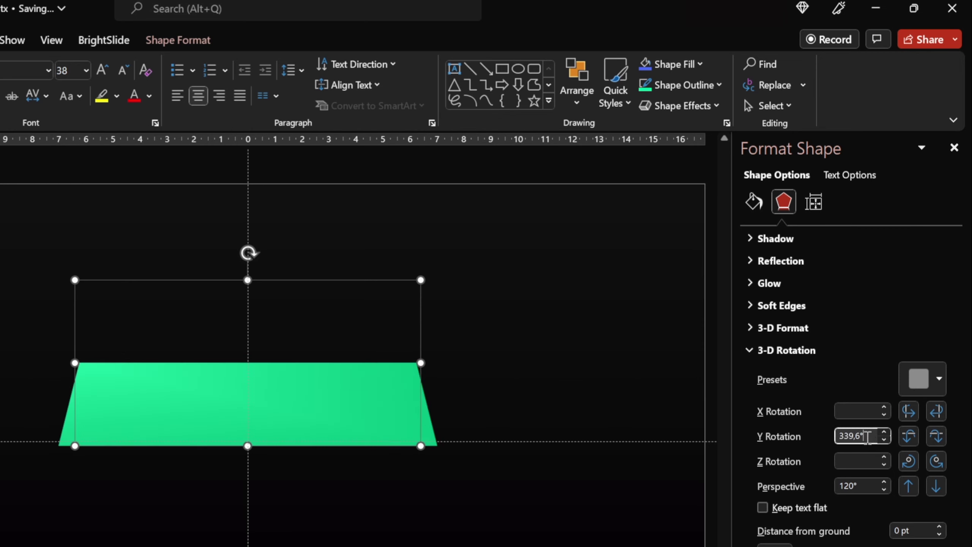
key(ctrl+a)
text(0)
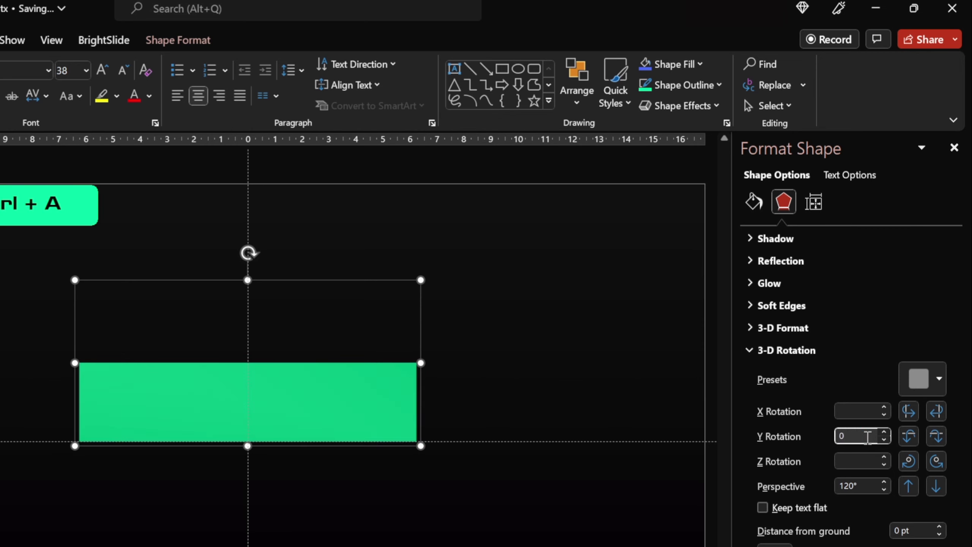
click(599, 391)
click(264, 400)
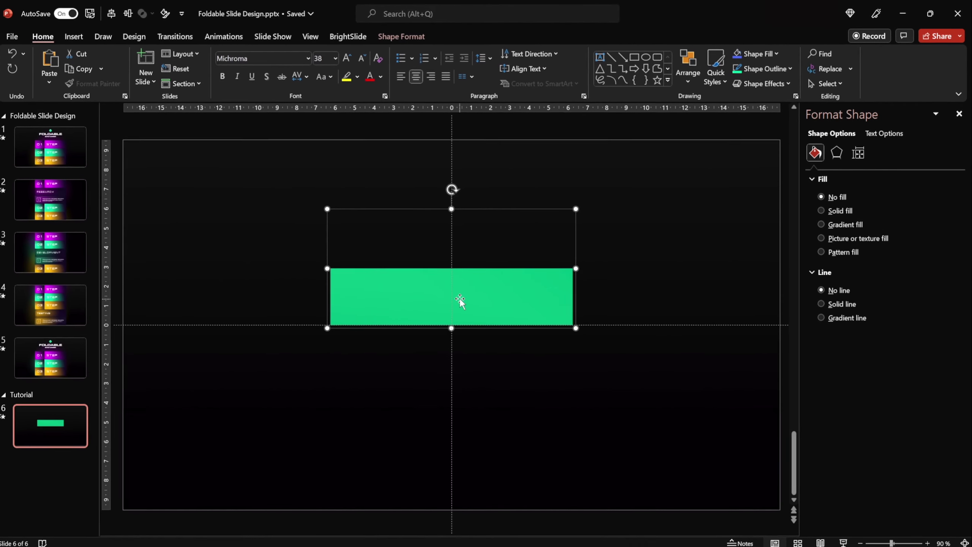
click(460, 299)
Step: Label the green panel 'TOP'
text(TOP)
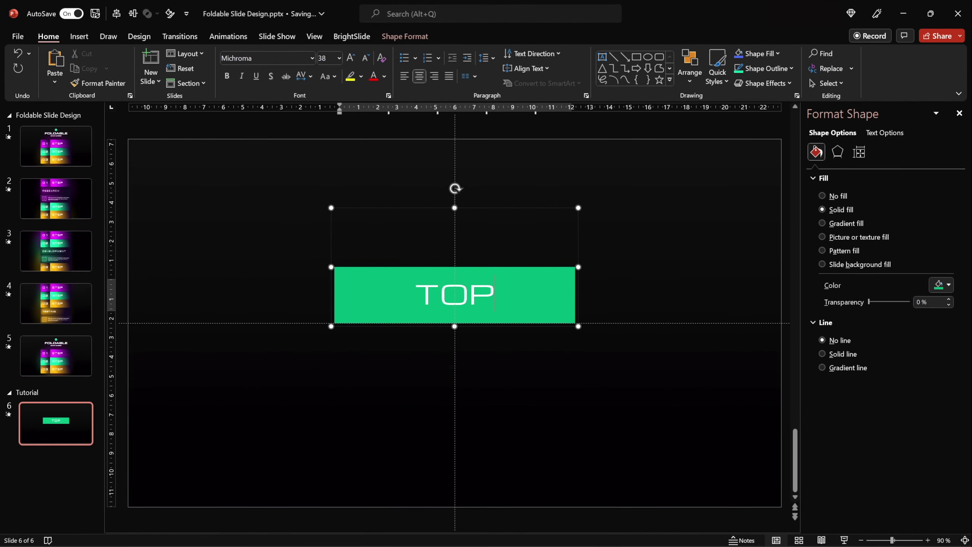
click(618, 288)
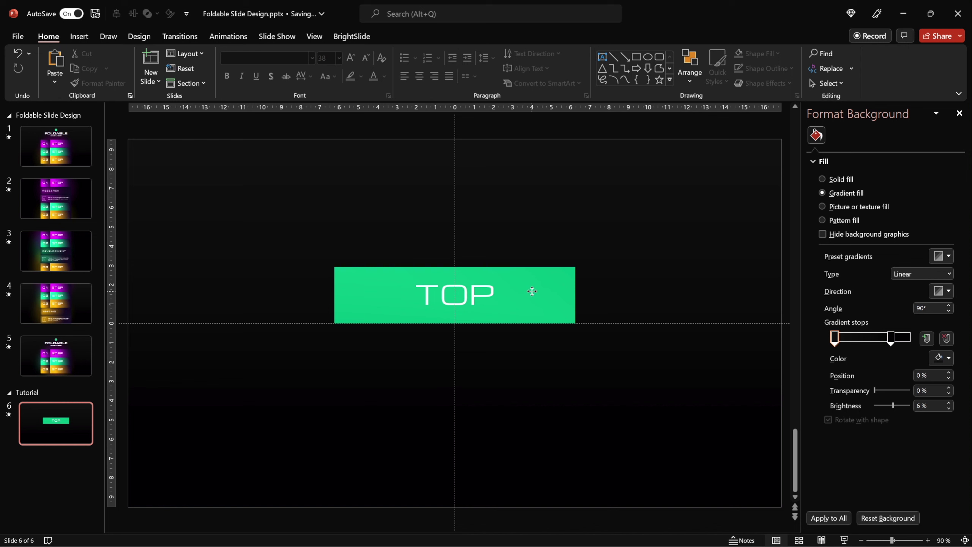
click(532, 291)
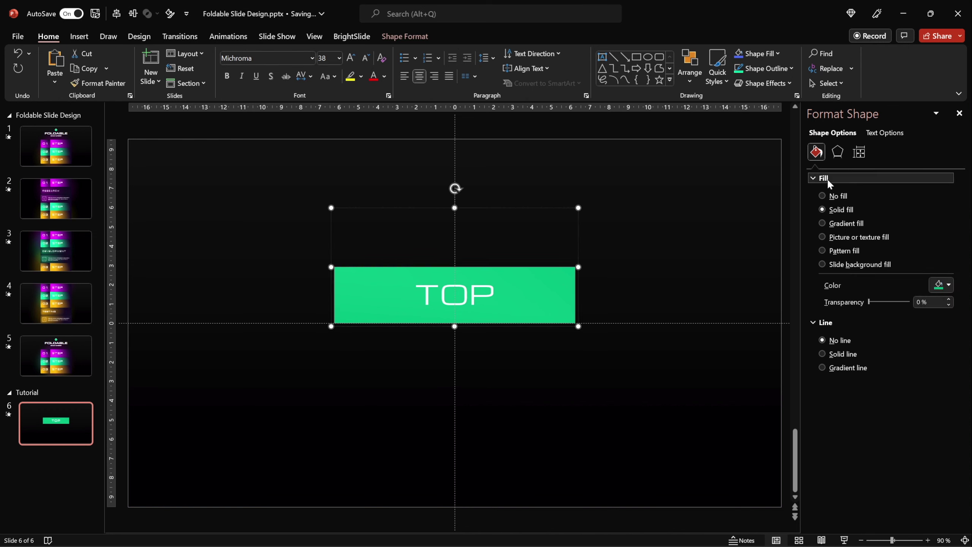
Step: Apply an inner shadow preset to the TOP panel with about 90 pt blur
click(837, 153)
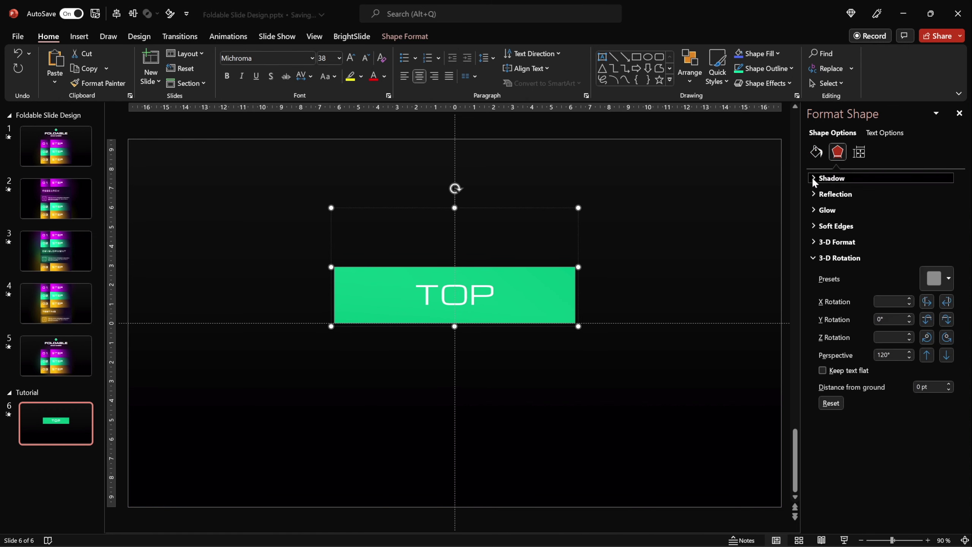
click(827, 178)
click(946, 195)
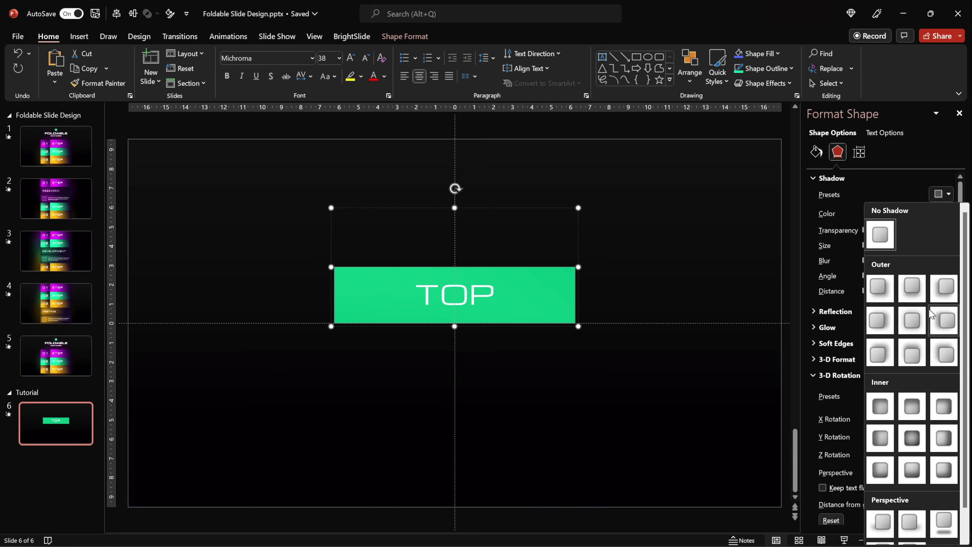
click(915, 438)
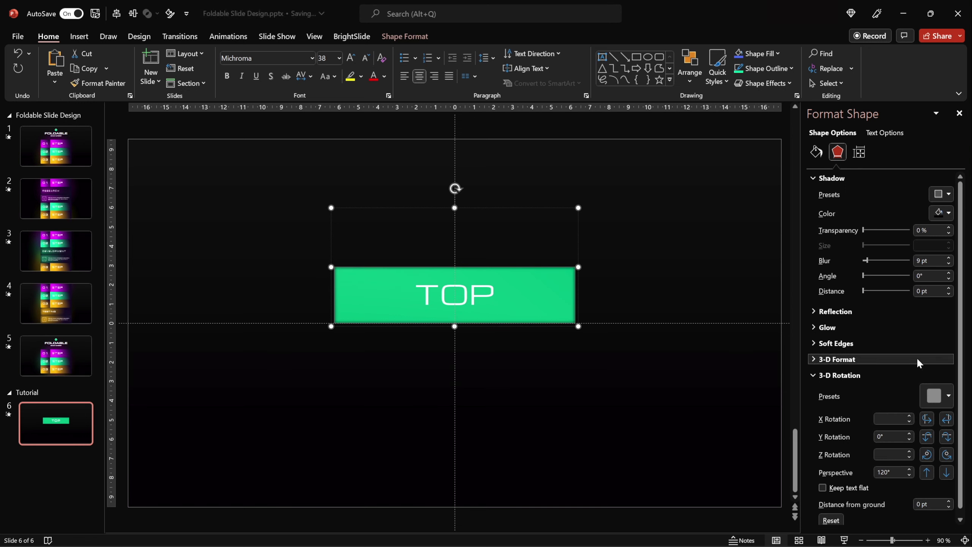
drag(866, 263, 907, 263)
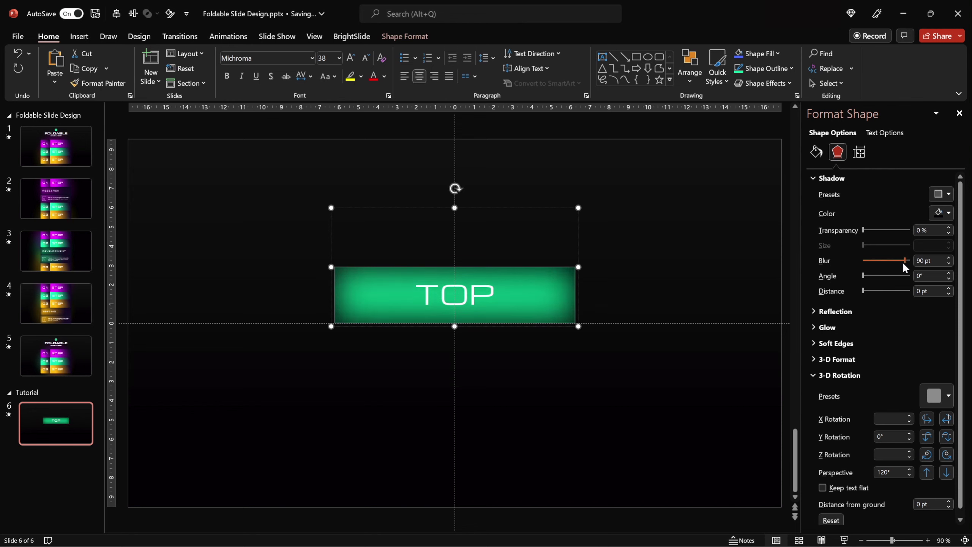
click(726, 277)
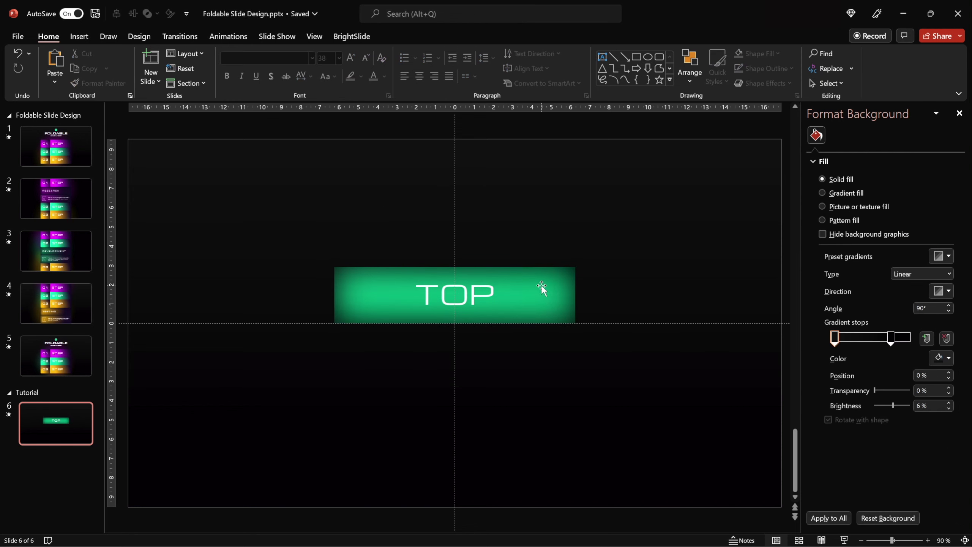
click(560, 285)
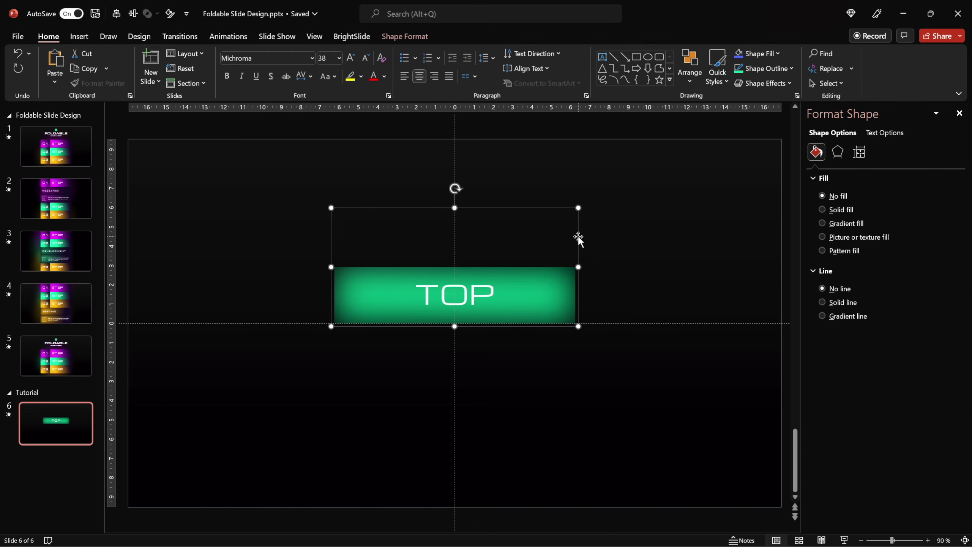
Step: Copy the TOP panel directly below, ungroup it, and relabel the copy 'BOTTOM'
drag(578, 238, 570, 375)
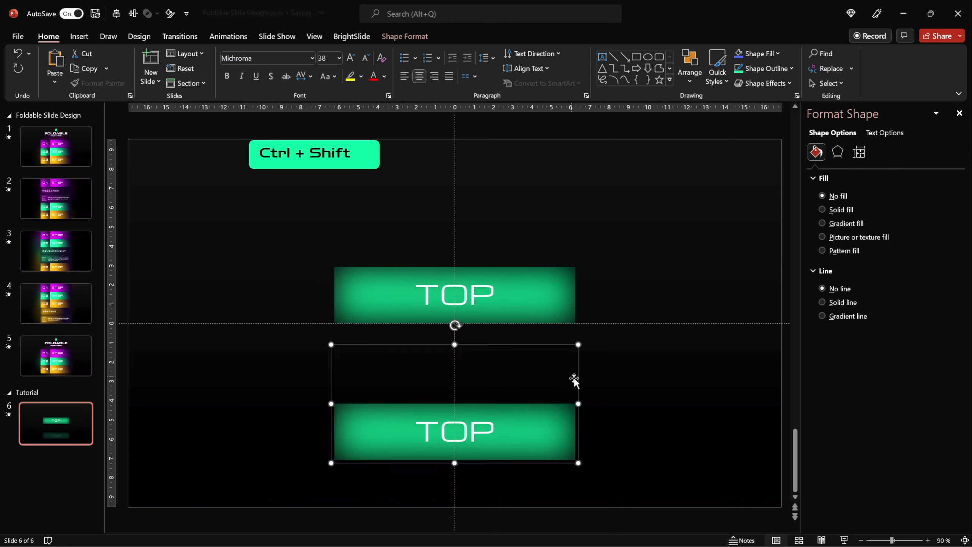
right_click(551, 429)
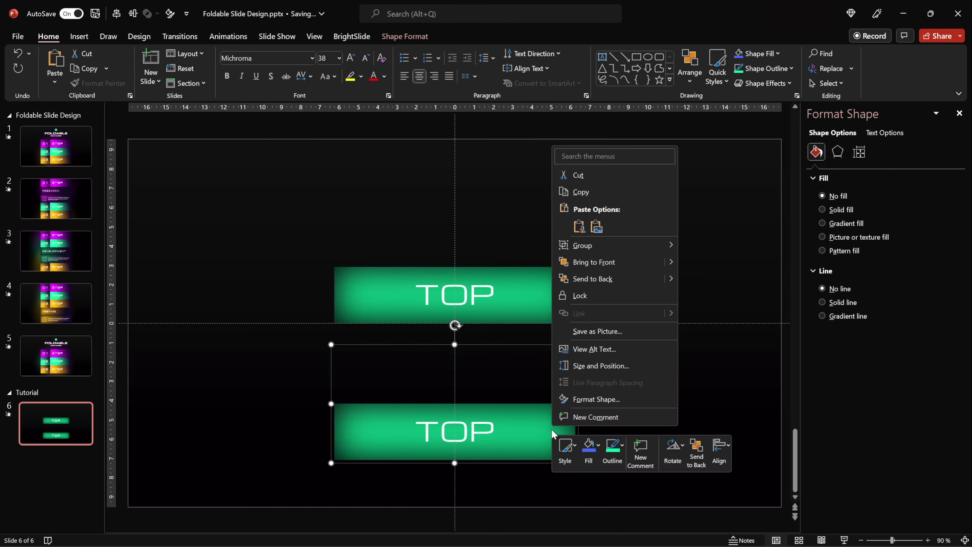
mouse_move(618, 244)
click(707, 280)
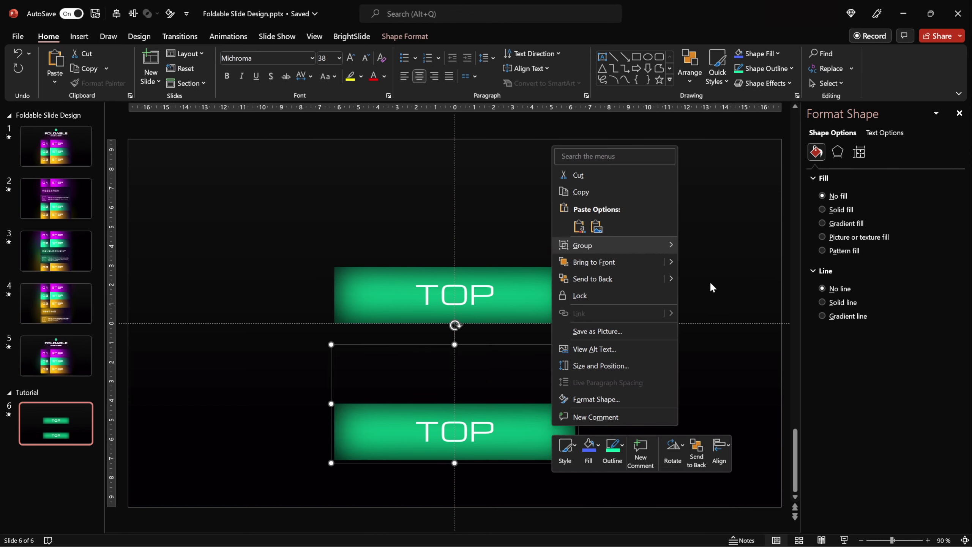
click(650, 388)
click(467, 432)
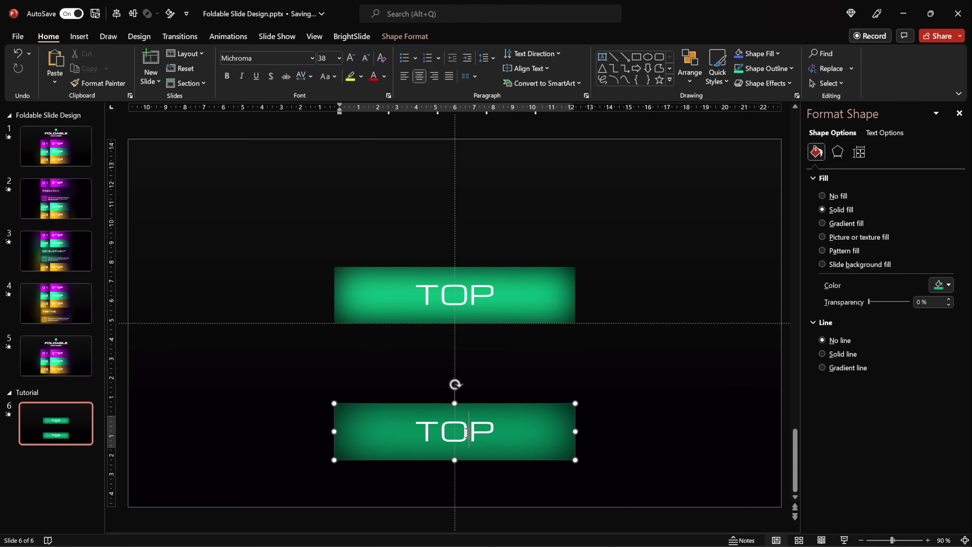
key(ctrl+a)
text(BOTTOM)
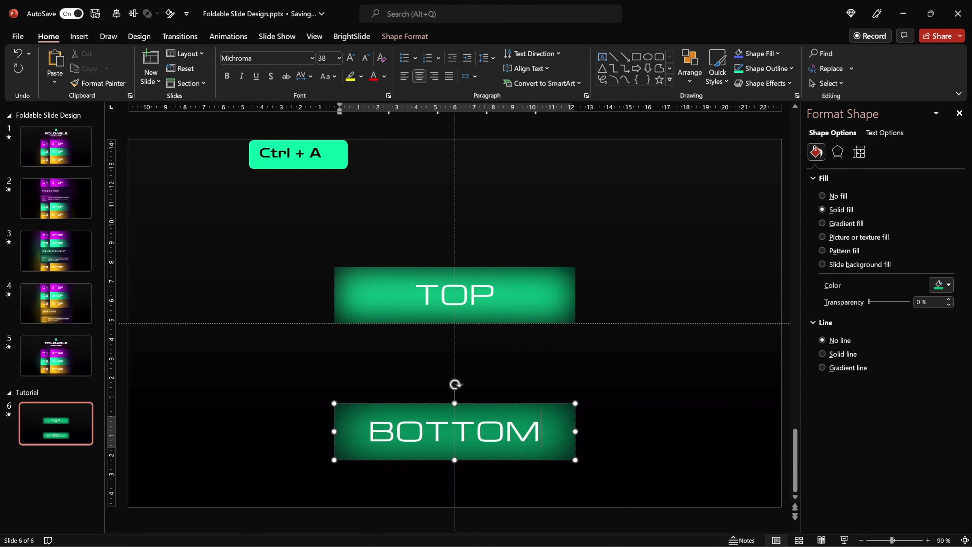
Step: Give the invisible rectangle between the panels a visible outline
click(631, 415)
drag(573, 374, 322, 421)
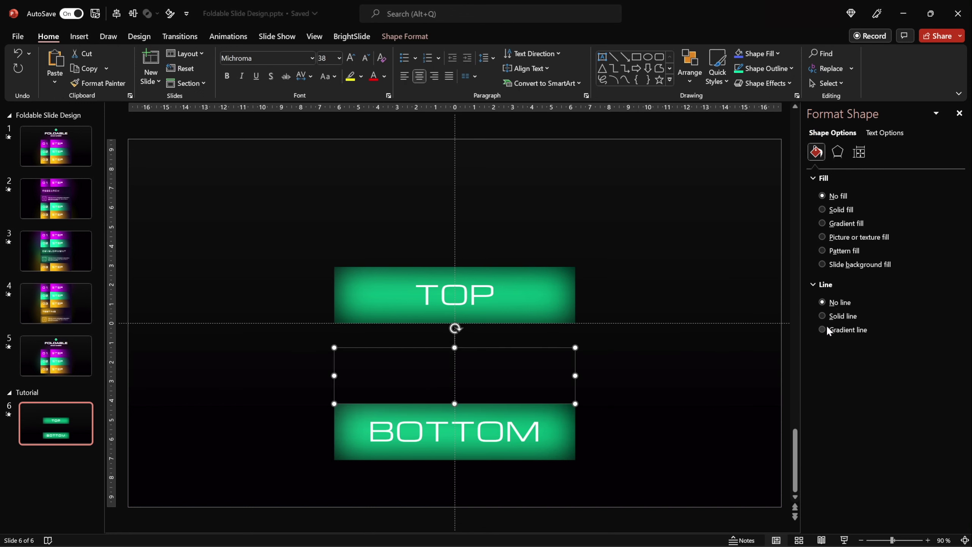
click(822, 315)
Step: Move the outlined rectangle below the BOTTOM panel, then shift both up together
click(583, 376)
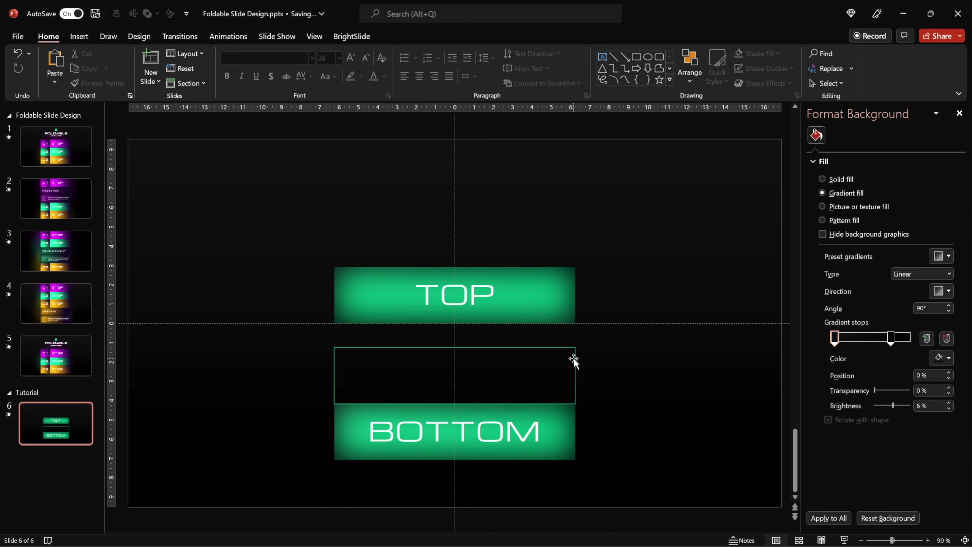
click(574, 360)
drag(575, 359, 571, 466)
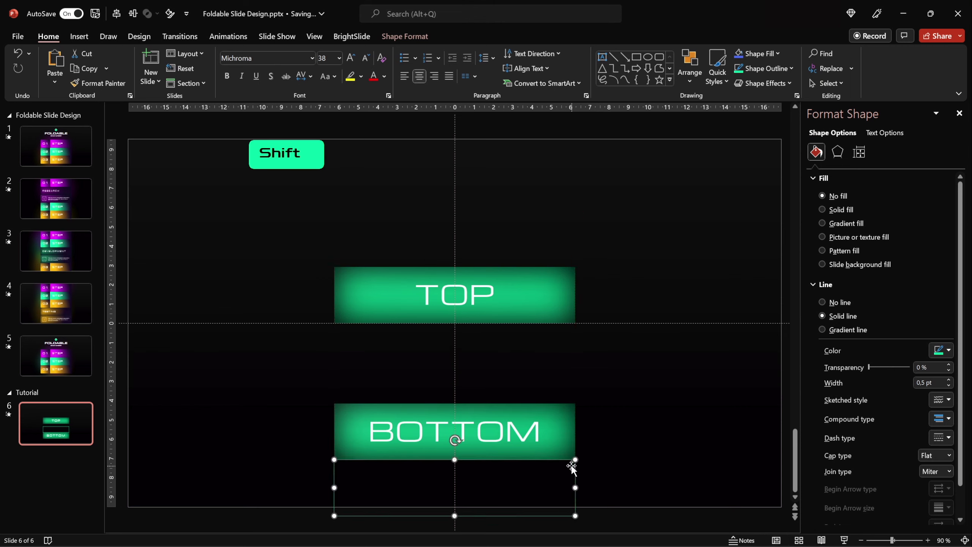
shift+click(562, 428)
drag(565, 430, 566, 377)
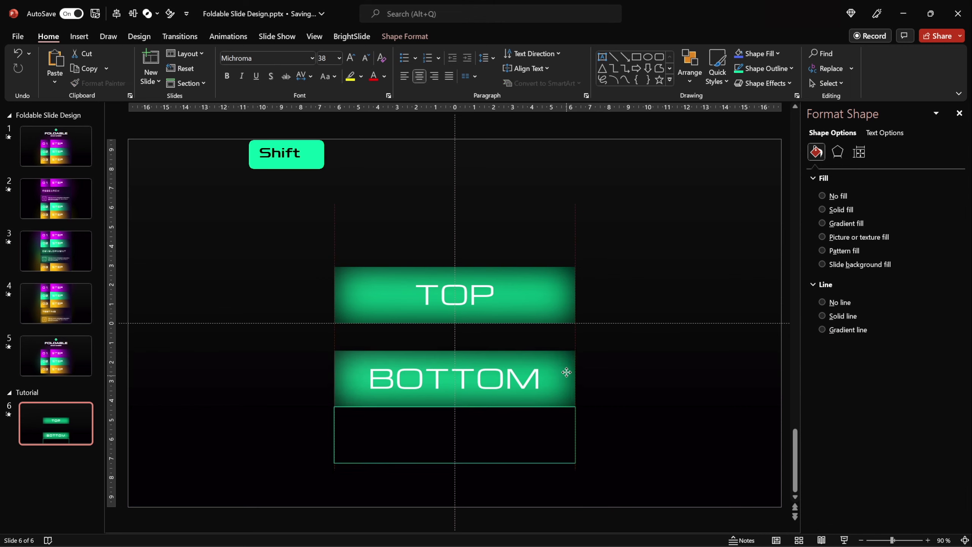
Step: Group BOTTOM with the rectangle and remove the rectangle's outline
click(611, 404)
drag(610, 480, 314, 336)
right_click(349, 362)
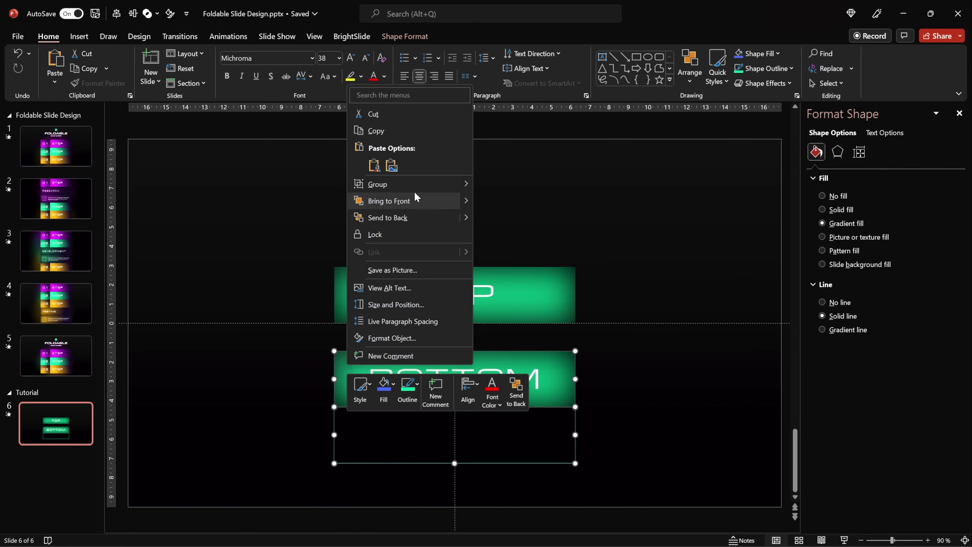
mouse_move(455, 183)
click(497, 185)
click(649, 388)
click(577, 431)
click(577, 431)
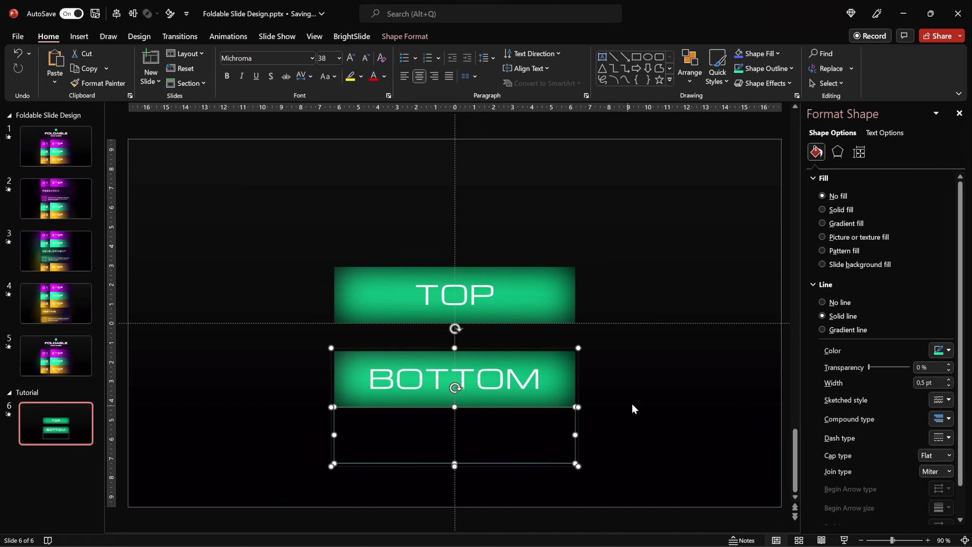
click(823, 303)
Step: Move the BOTTOM group up flush beneath the TOP panel
drag(578, 384, 578, 357)
click(621, 361)
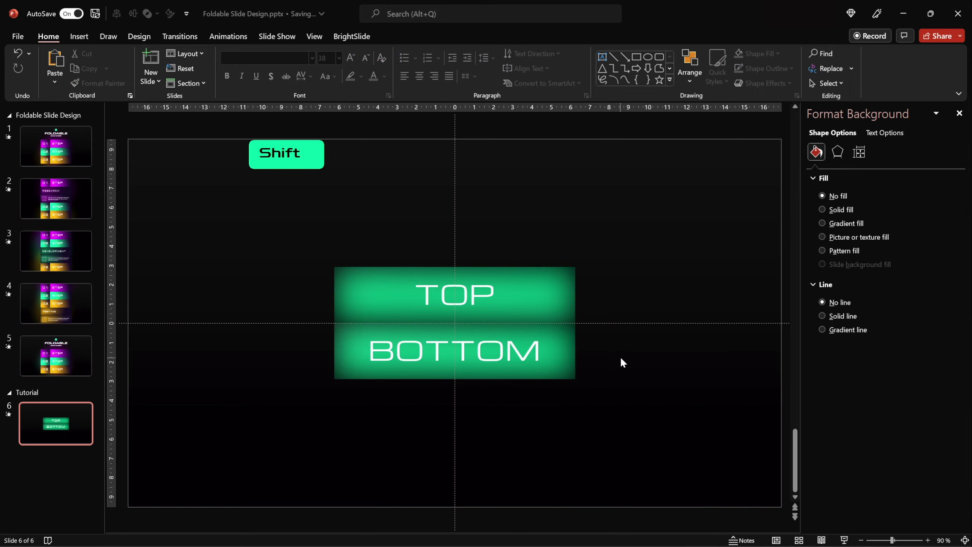
click(567, 359)
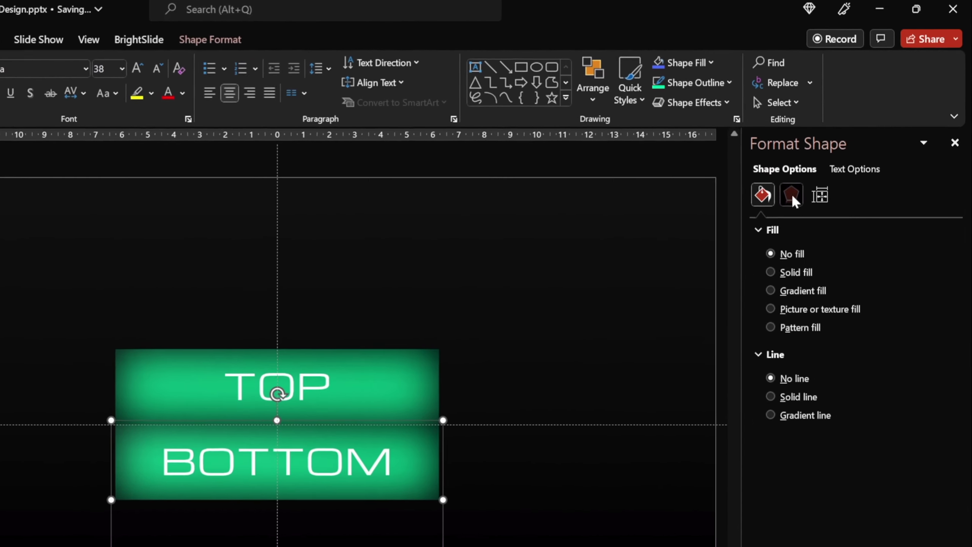
Step: Give BOTTOM a Relaxed perspective of 120 with Y rotation 0 so it lies flat
click(837, 152)
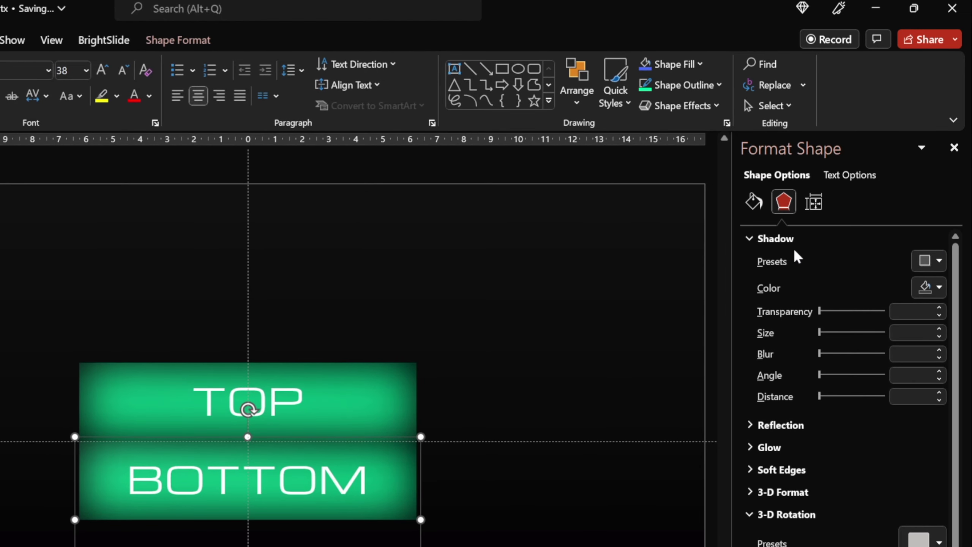
click(751, 238)
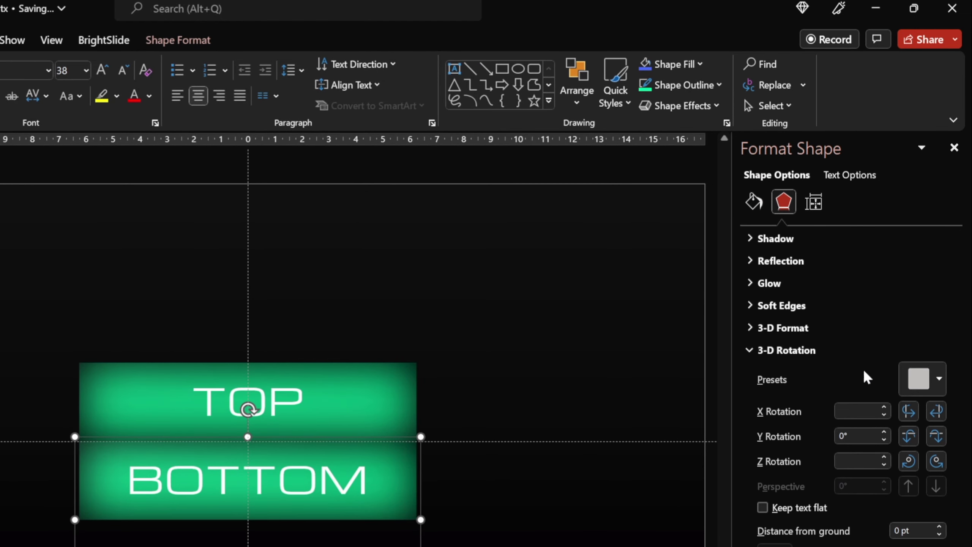
click(926, 378)
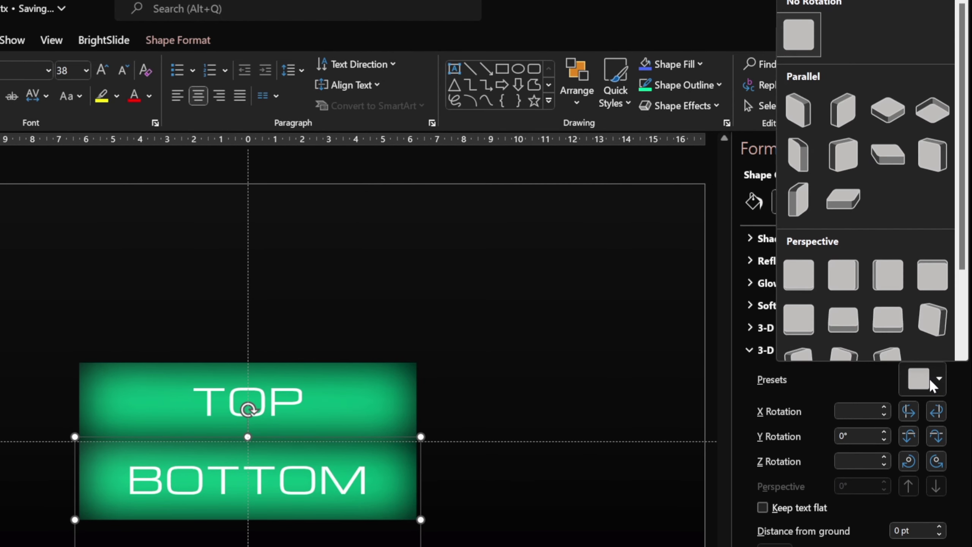
click(887, 321)
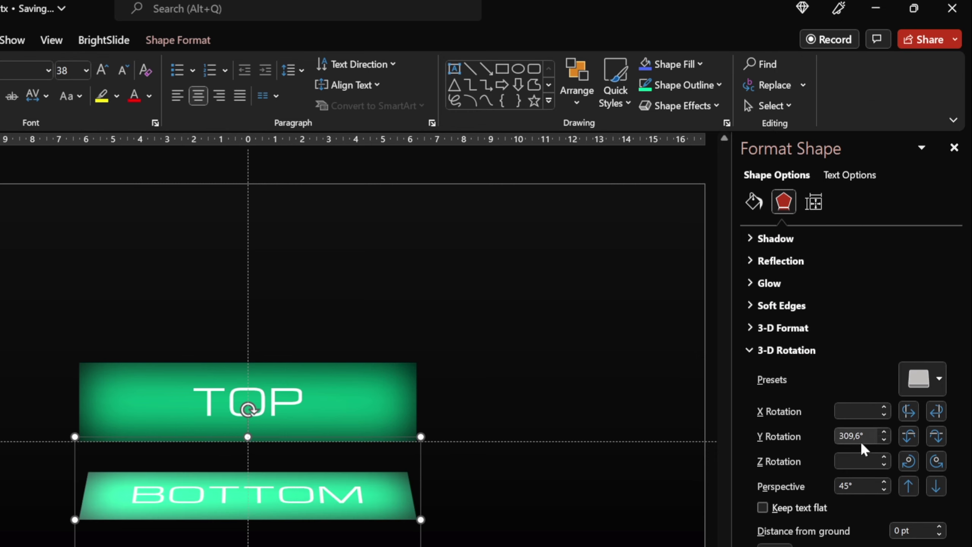
drag(861, 487, 828, 492)
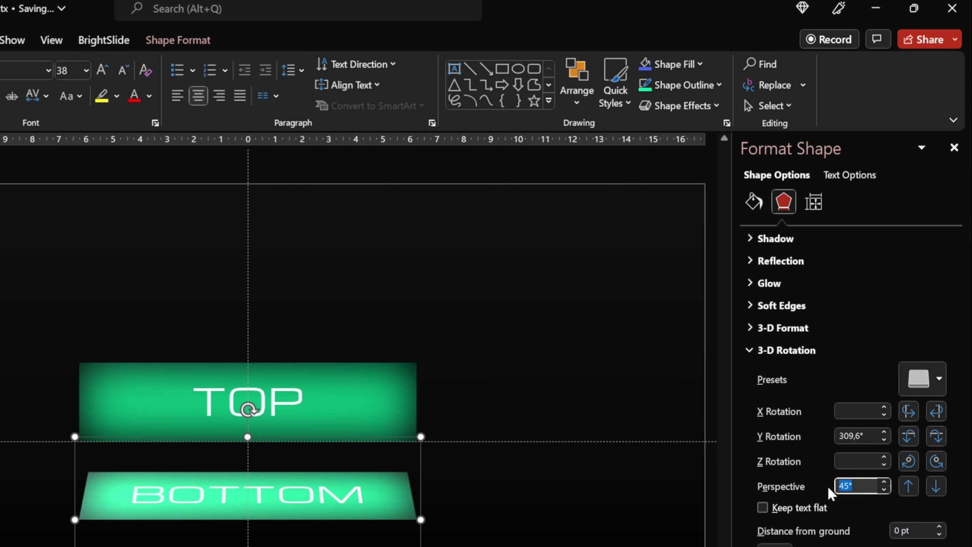
text(120)
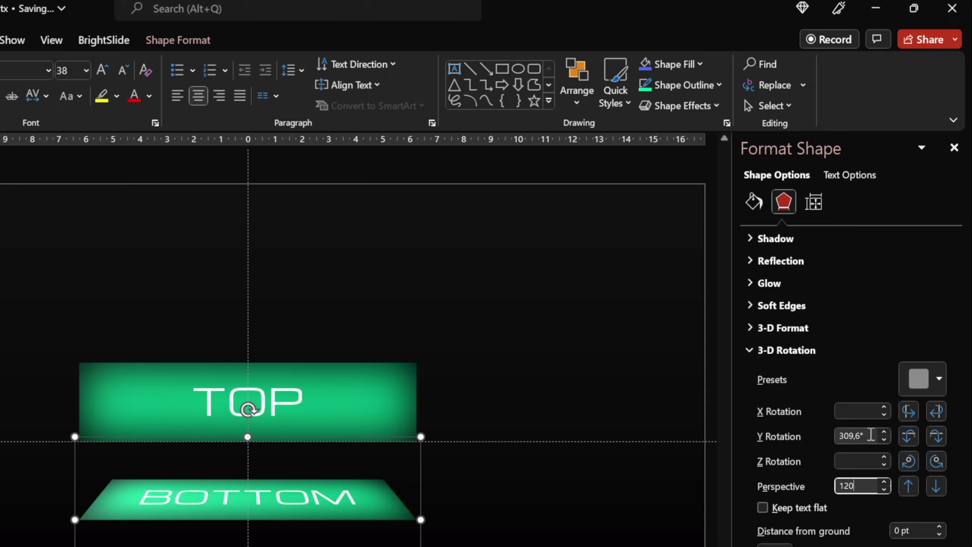
drag(872, 436, 828, 435)
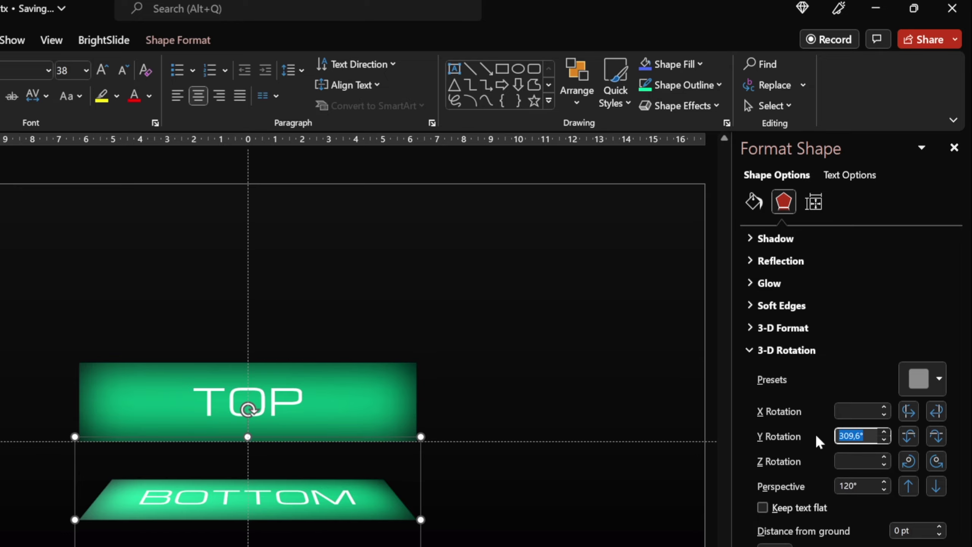
text(0)
click(595, 498)
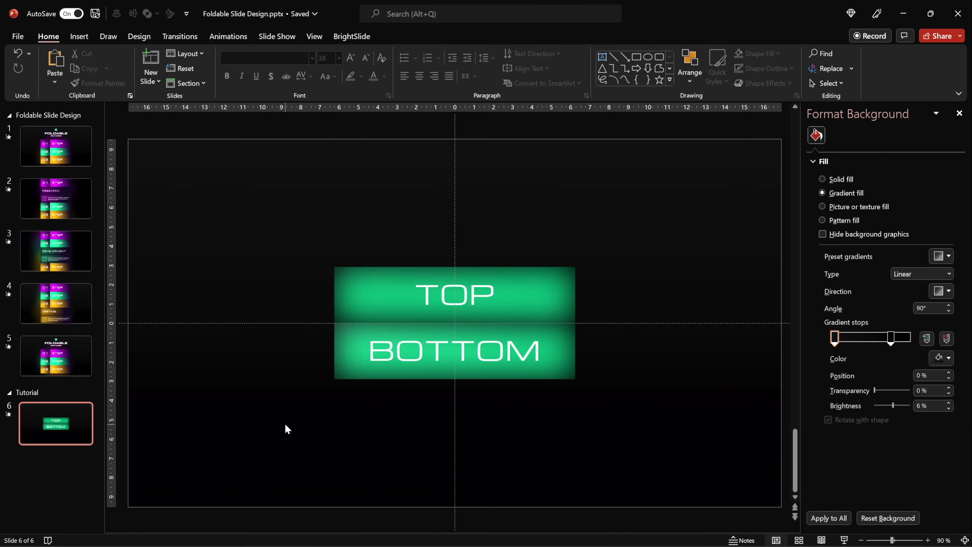
Step: Add a 'Slide 1' text box in the slide's lower-left corner
click(80, 37)
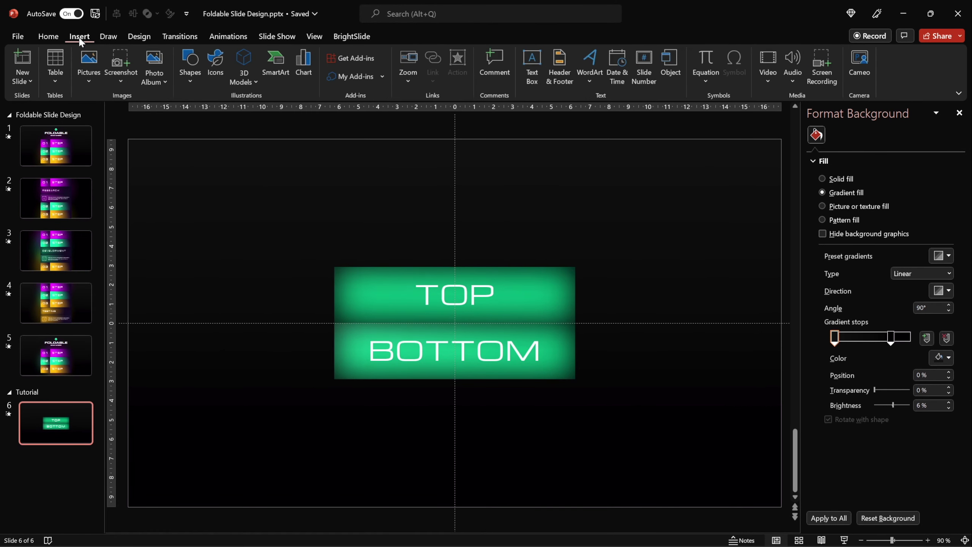
click(533, 71)
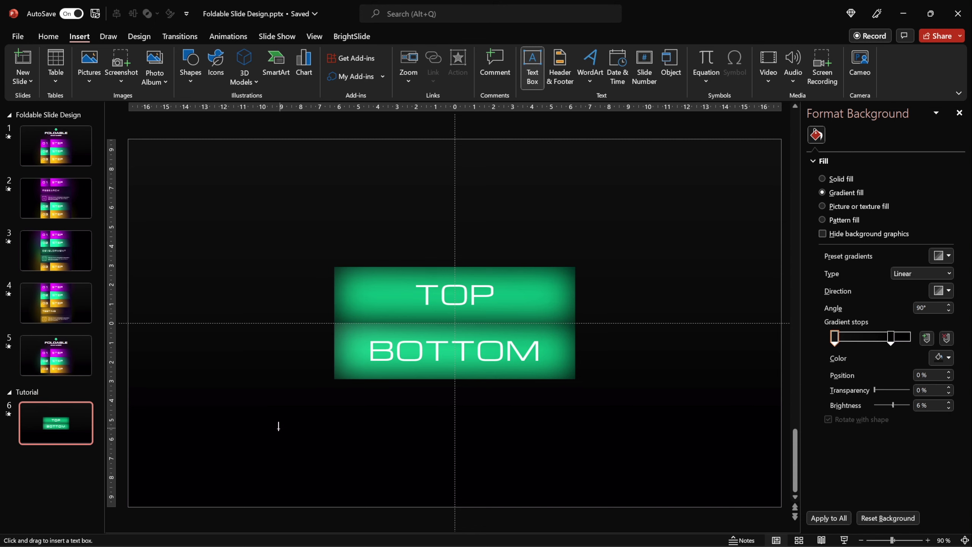
click(166, 461)
text(Slide 1)
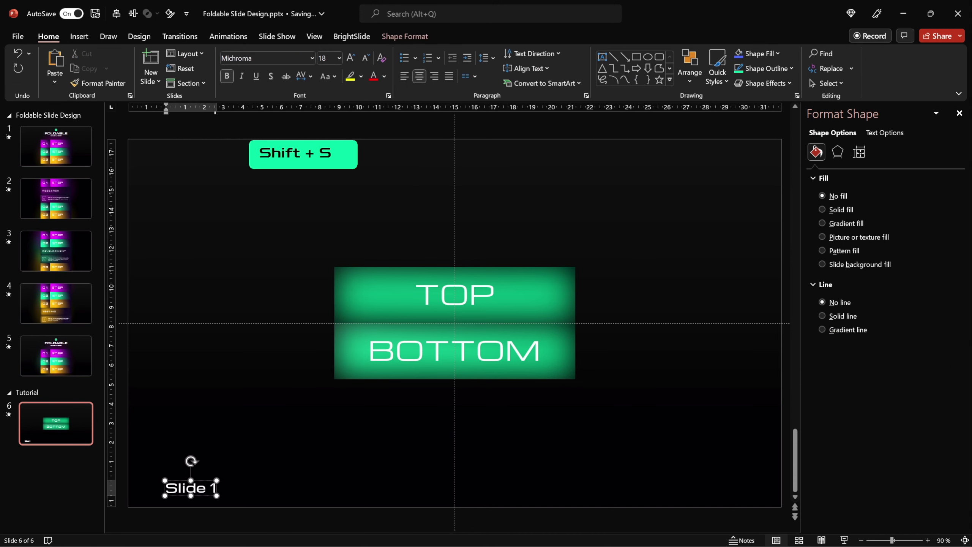
click(206, 463)
drag(206, 462, 173, 457)
click(210, 455)
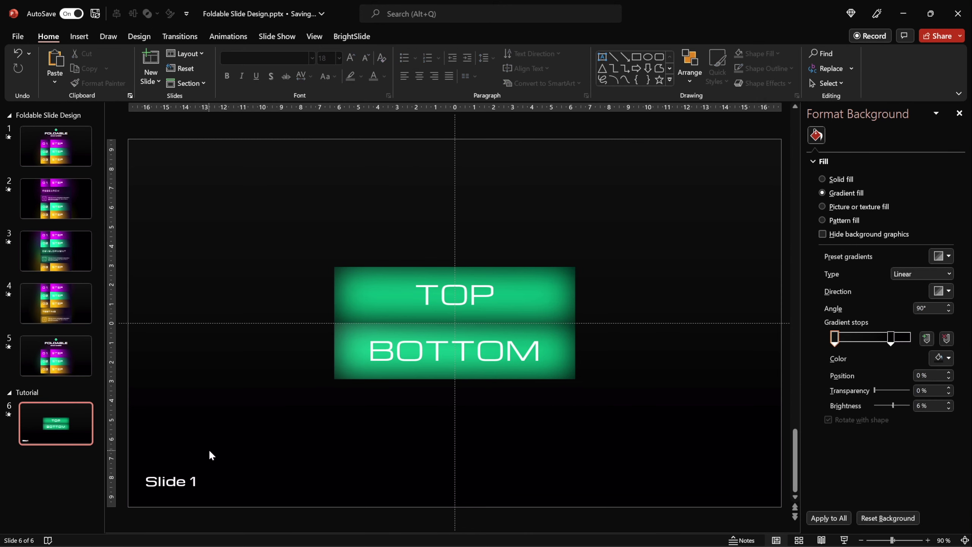
Step: Duplicate slide 6 as slide 7, relabel it 'Slide 2', and select both slides
right_click(76, 414)
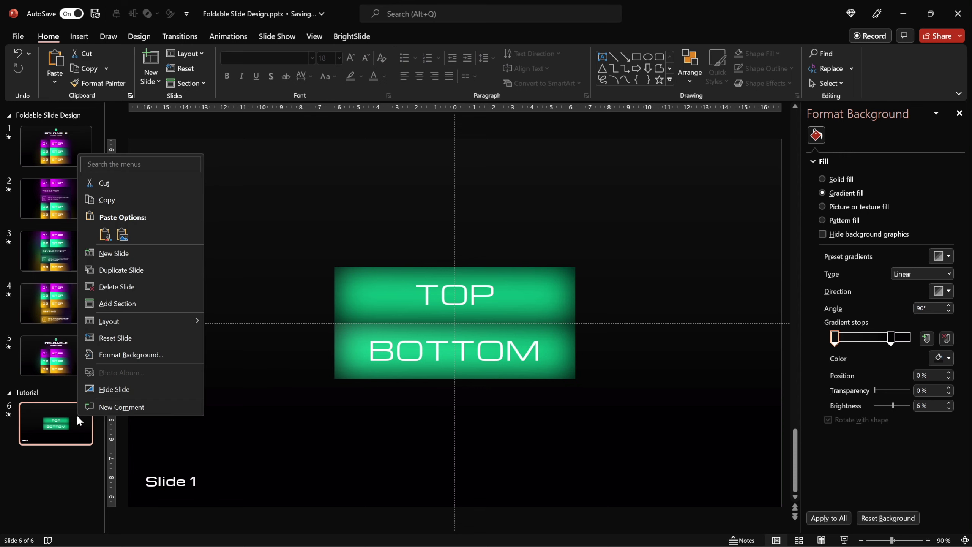
click(148, 271)
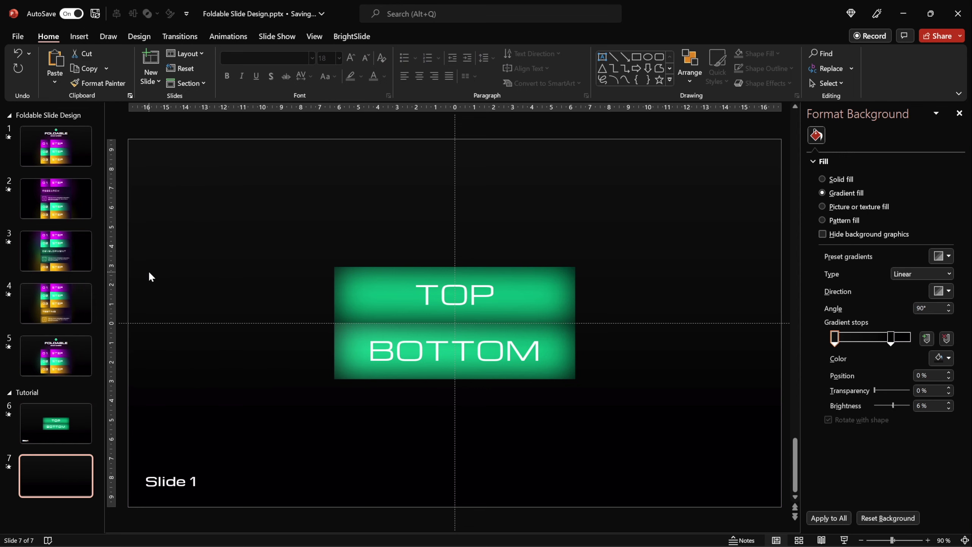
double_click(194, 482)
text(2)
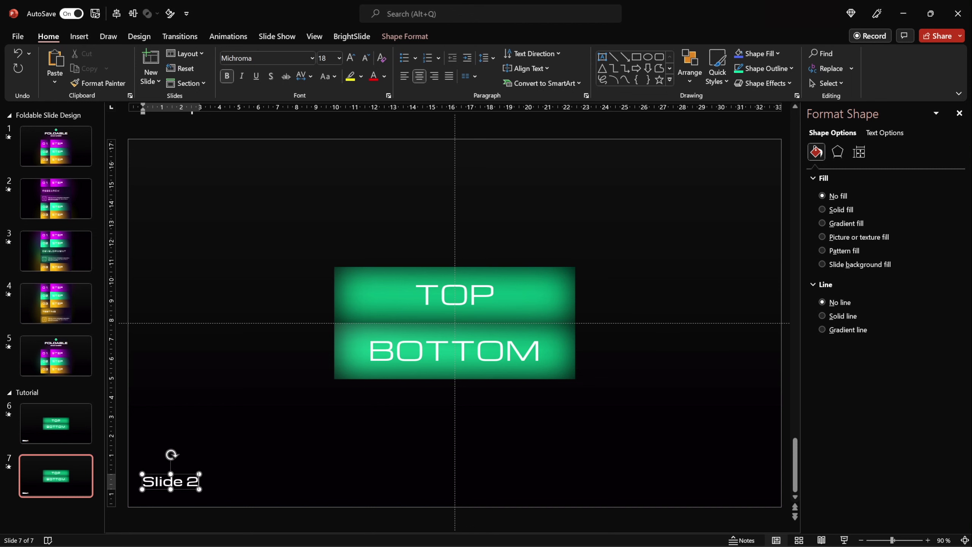
click(216, 487)
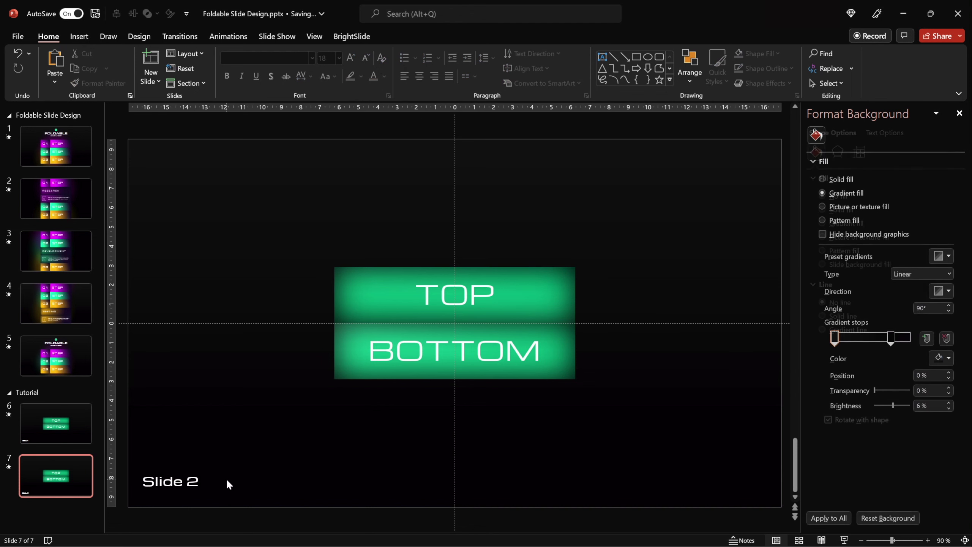
shift+click(77, 440)
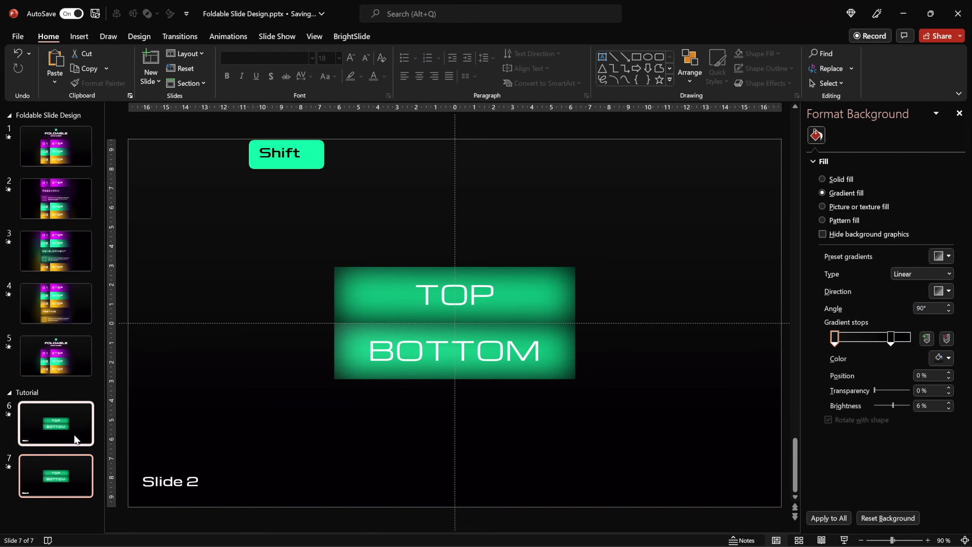
Step: Apply the Morph transition to slides 6 and 7, then return to slide 6
click(187, 36)
click(117, 67)
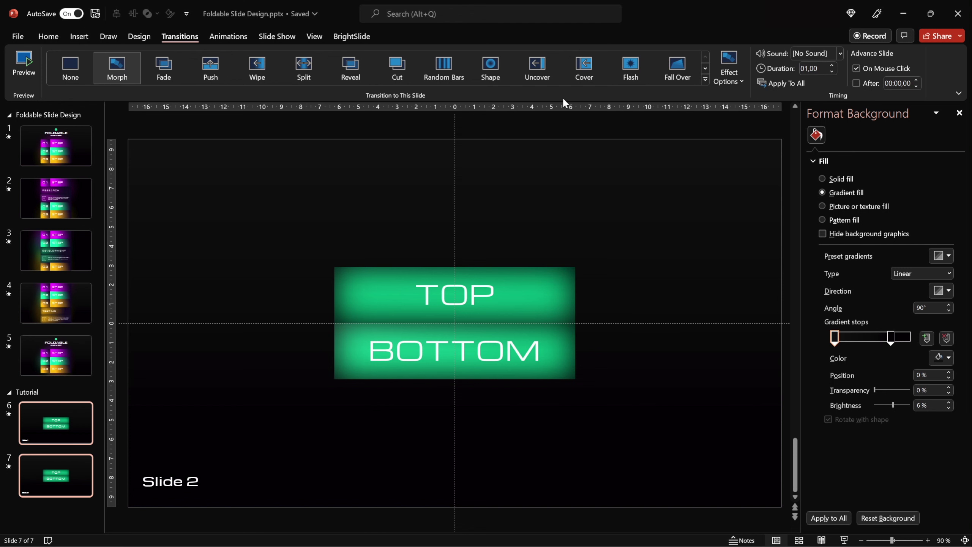
click(48, 37)
click(197, 441)
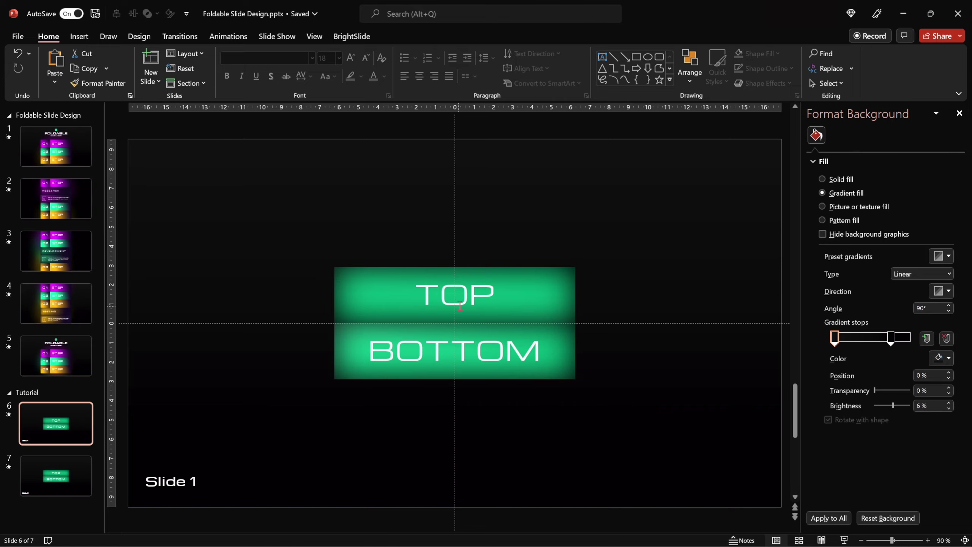
Step: Raise the TOP panel's 3-D Y Rotation to 90° so it turns edge-on
click(572, 281)
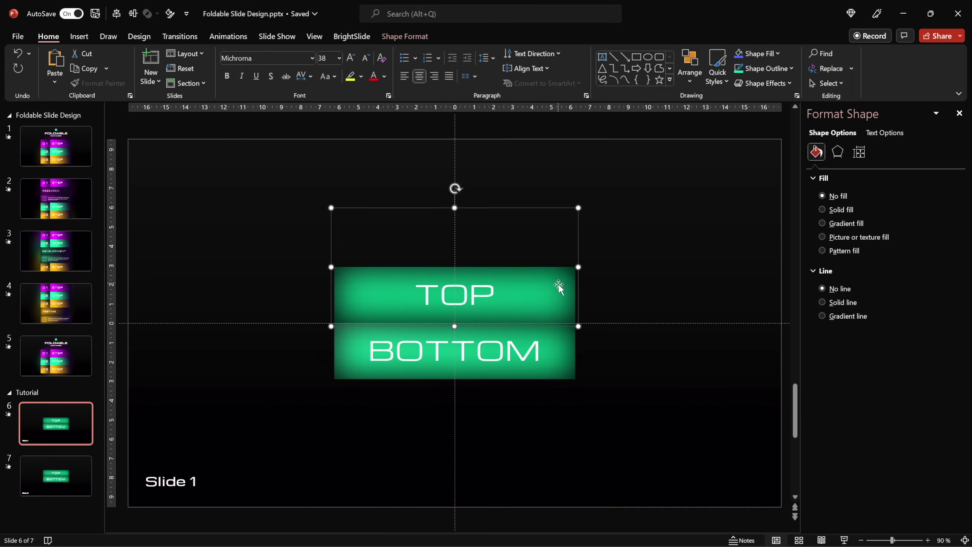
click(837, 151)
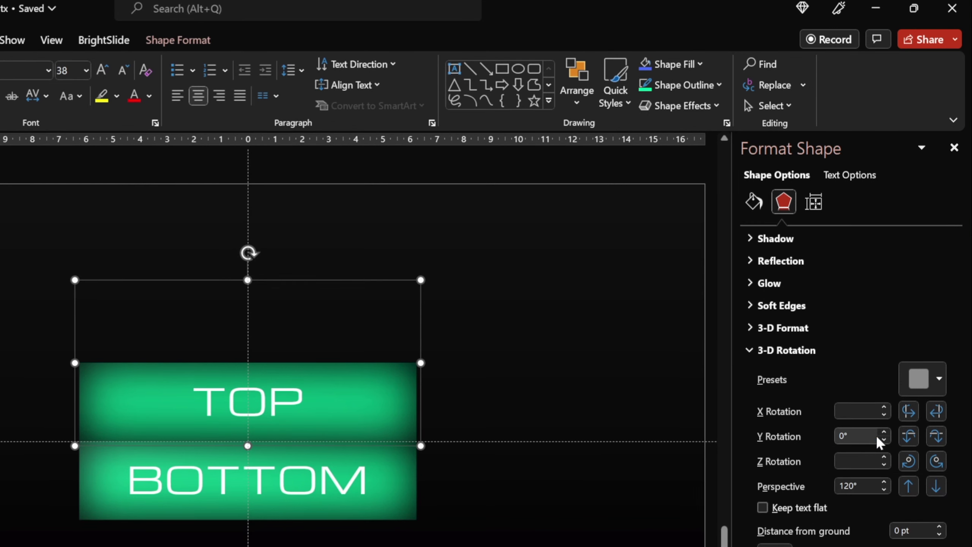
click(909, 435)
click(909, 435)
click(910, 435)
click(909, 436)
click(909, 435)
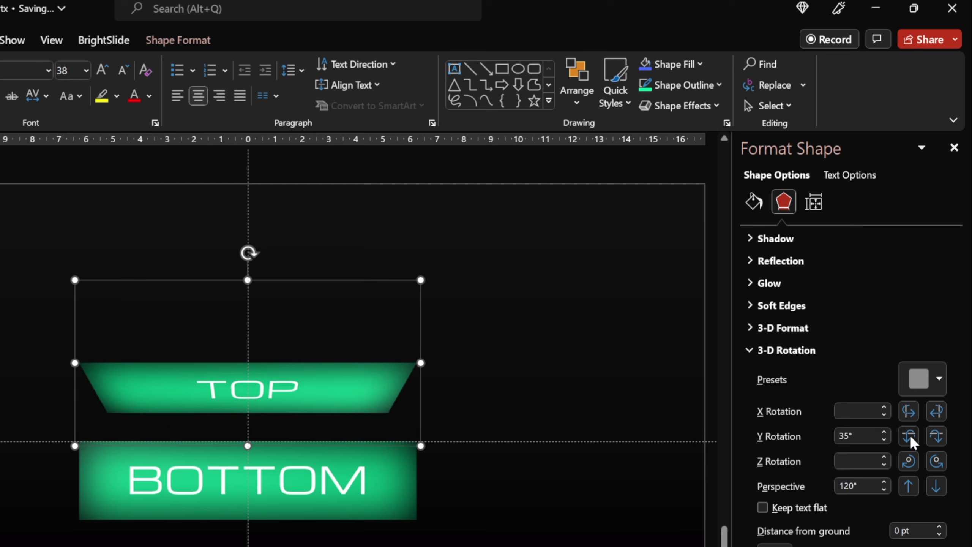
click(910, 435)
click(910, 435)
click(909, 436)
click(910, 436)
click(909, 435)
click(910, 436)
click(910, 436)
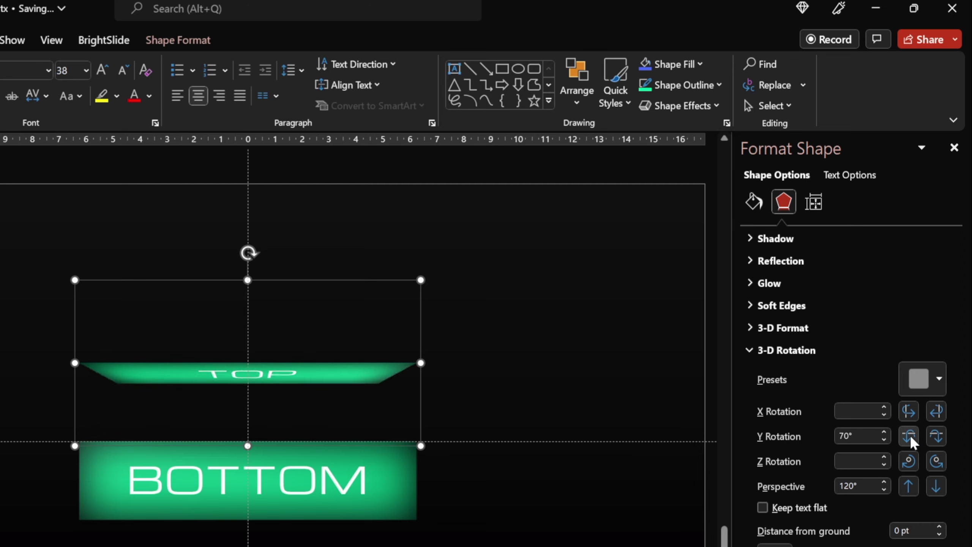
click(910, 436)
click(910, 435)
click(909, 436)
click(910, 436)
click(852, 436)
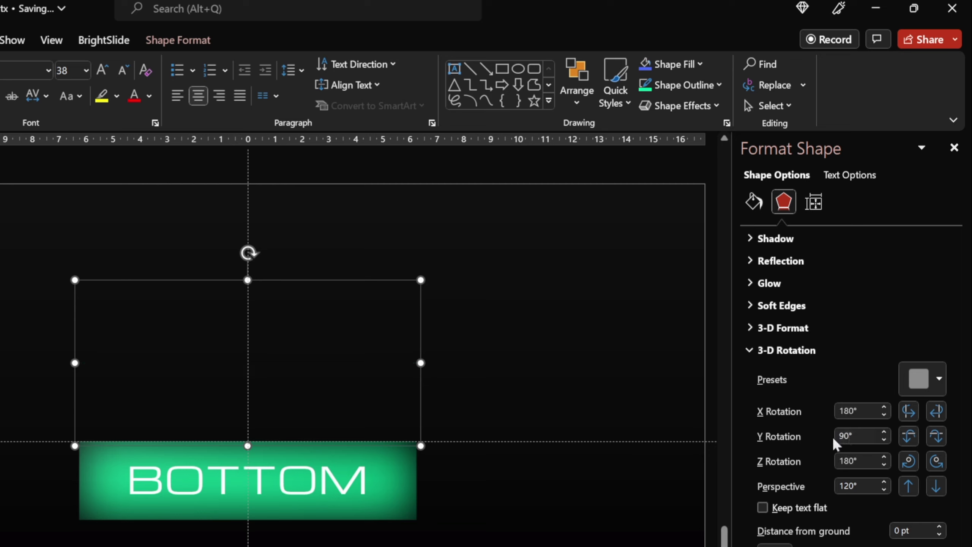
Step: Lower the BOTTOM panel's 3-D Y Rotation to 270° so it also disappears edge-on
click(393, 471)
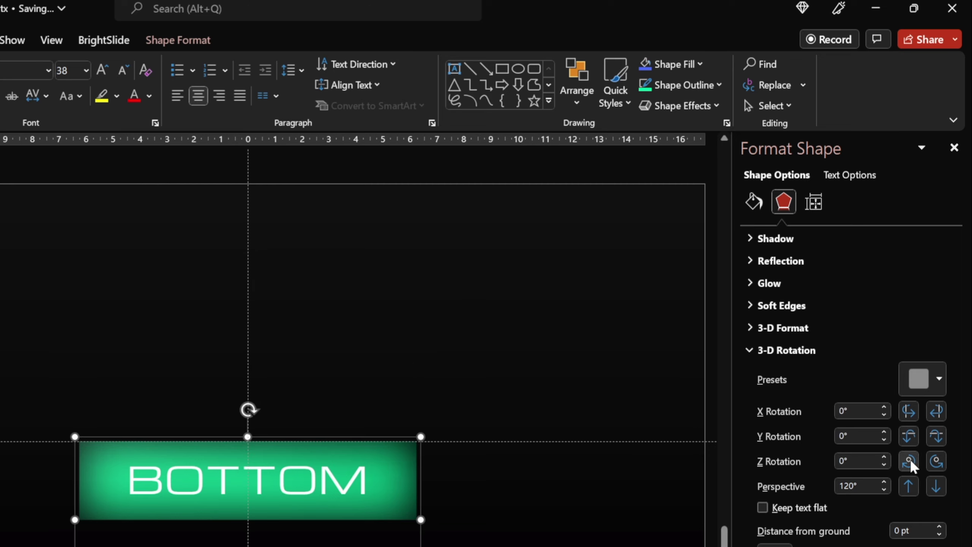
click(906, 436)
click(905, 437)
click(936, 438)
click(935, 438)
click(936, 438)
click(936, 438)
click(936, 438)
click(936, 438)
click(935, 438)
click(936, 437)
click(935, 438)
click(935, 438)
click(936, 437)
click(935, 438)
click(936, 438)
click(935, 438)
click(935, 438)
click(935, 438)
click(936, 437)
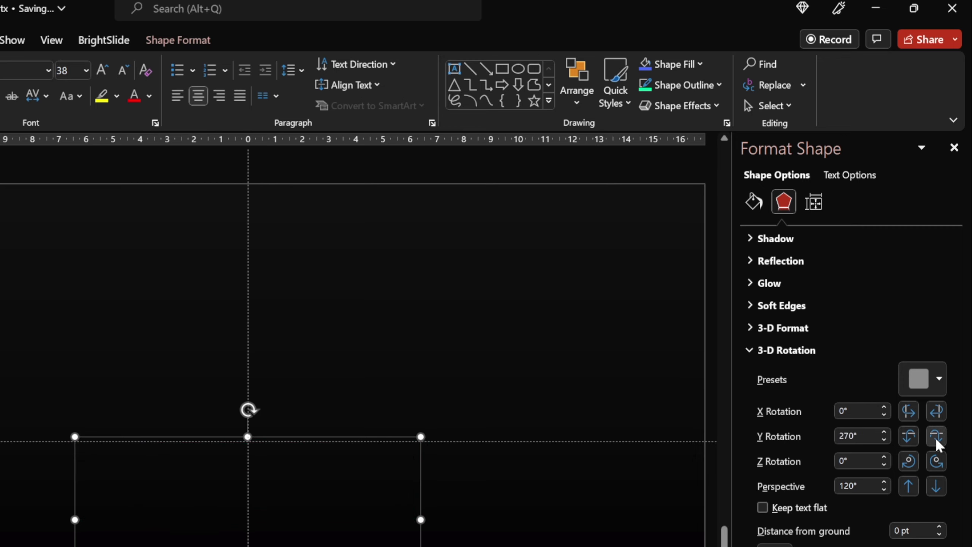
click(566, 509)
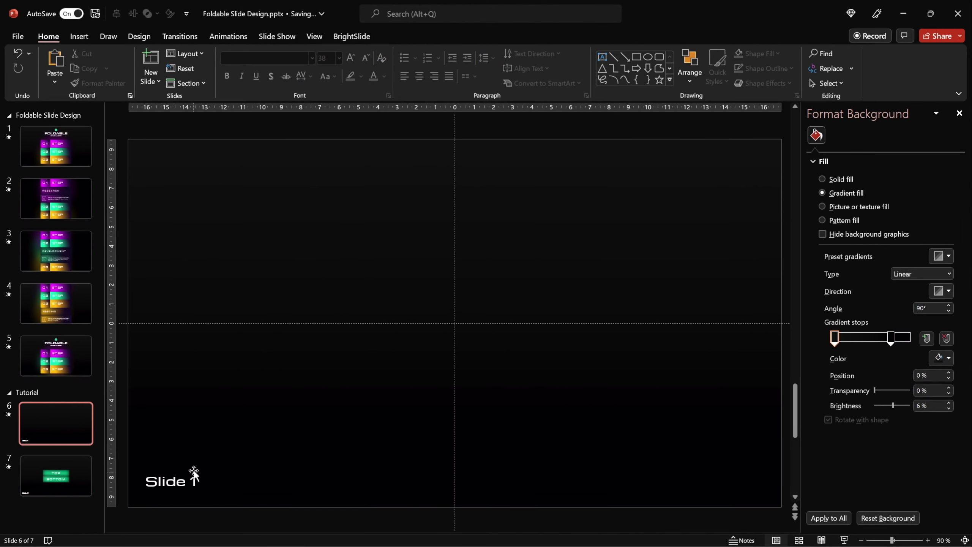
click(70, 475)
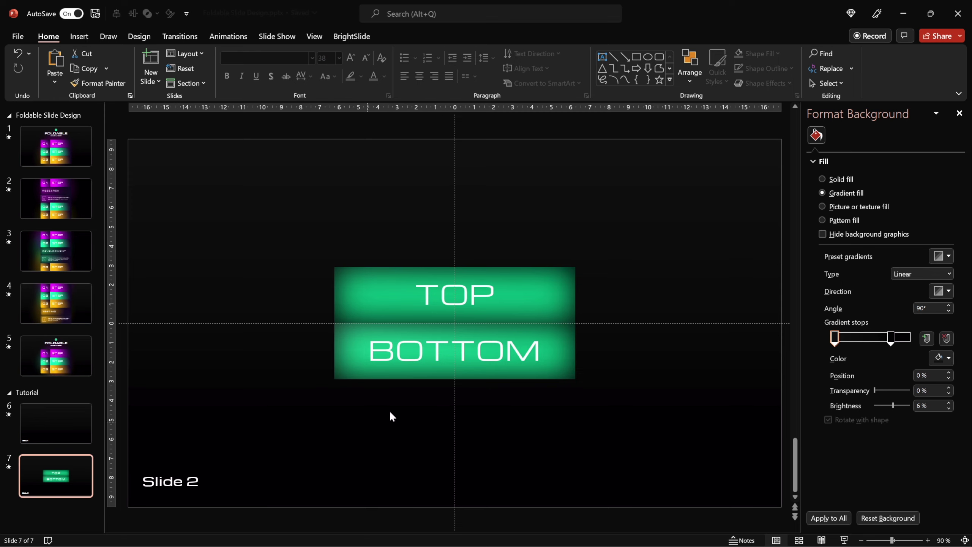
click(71, 426)
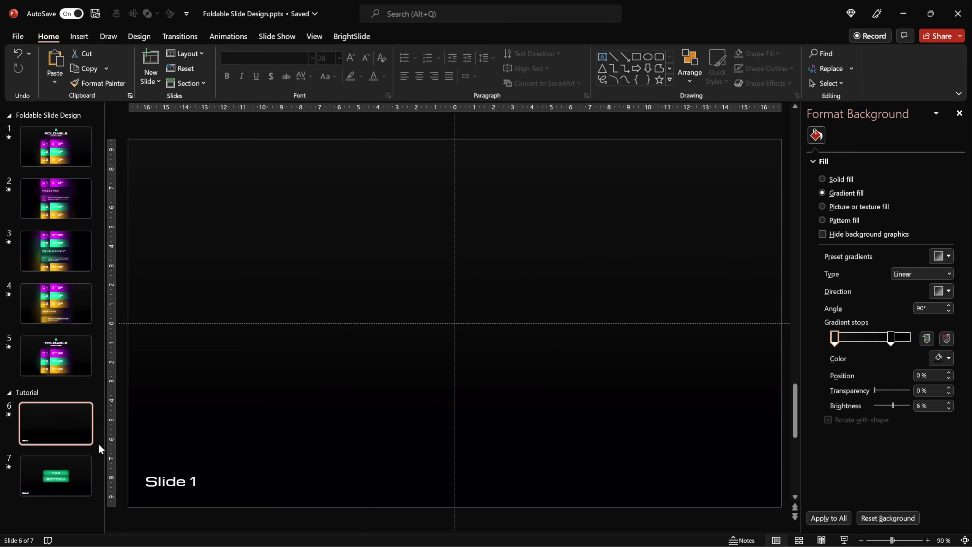
click(848, 539)
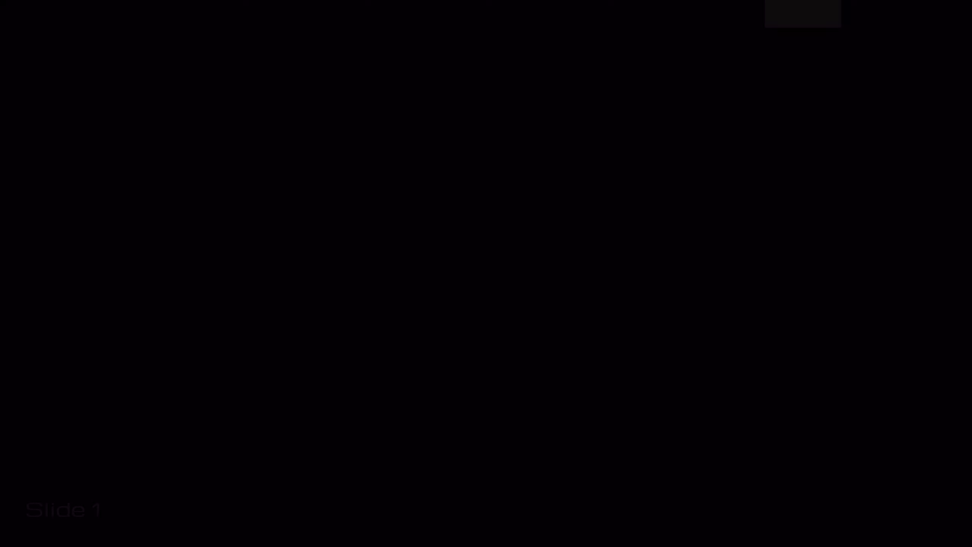
key(Right)
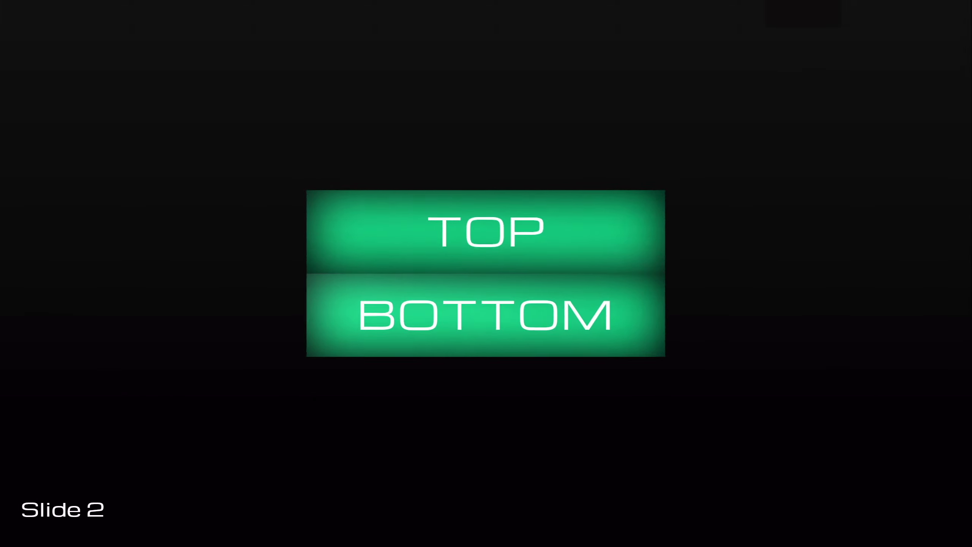
key(Left)
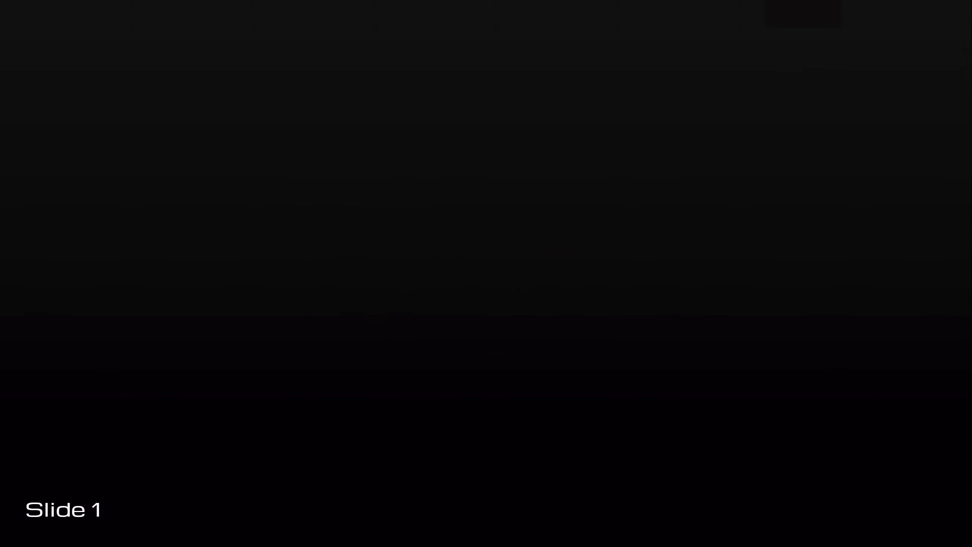
key(Right)
key(Left)
key(Right)
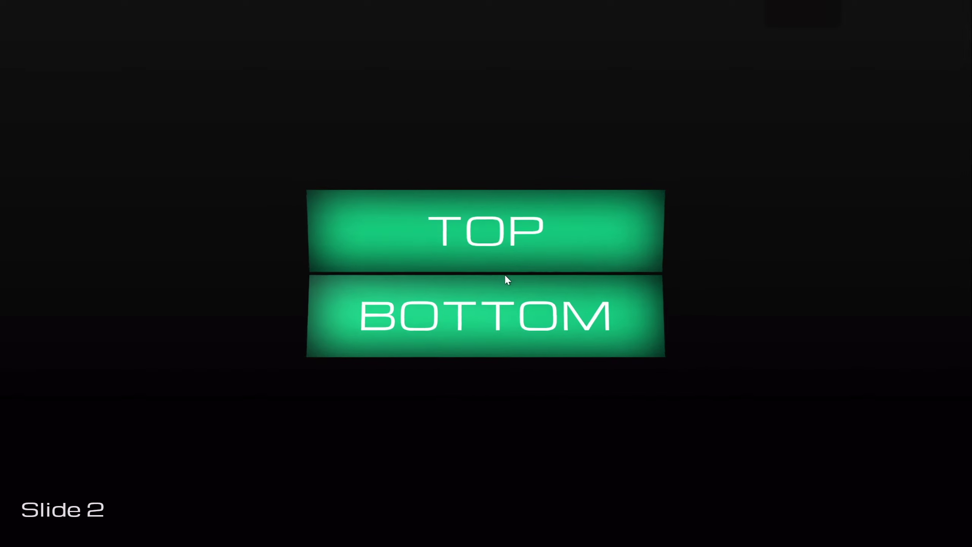
key(Left)
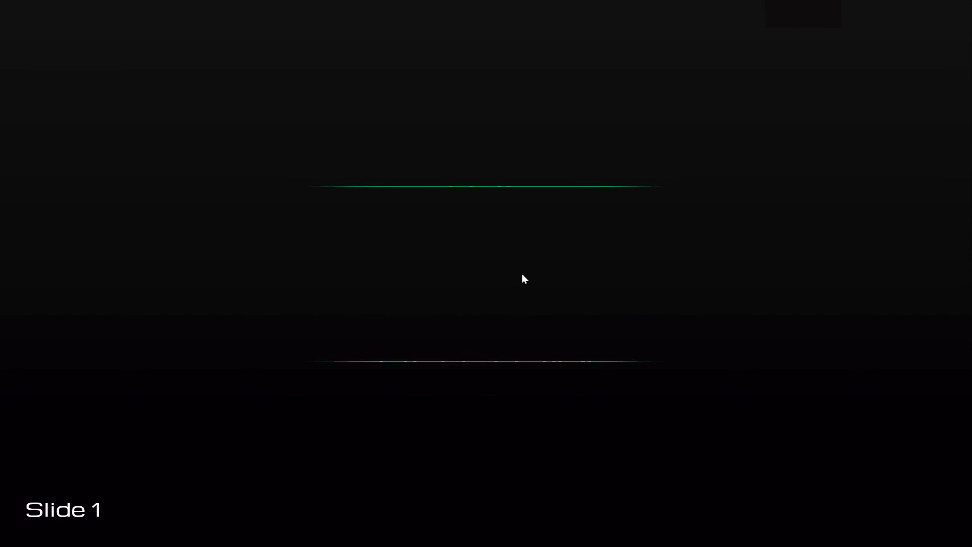
key(Escape)
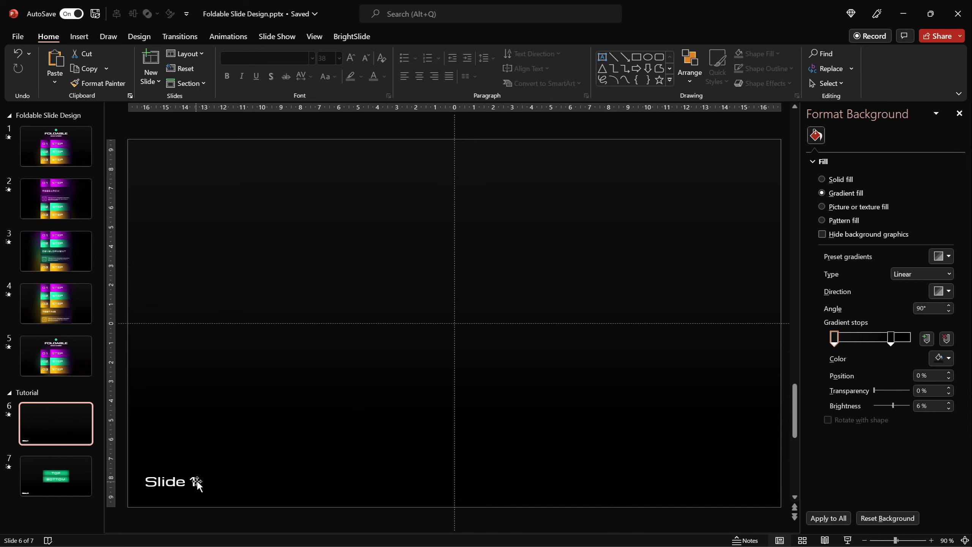
Step: Select both edge-on panels and align them middle, relative to the slide
drag(698, 159, 230, 470)
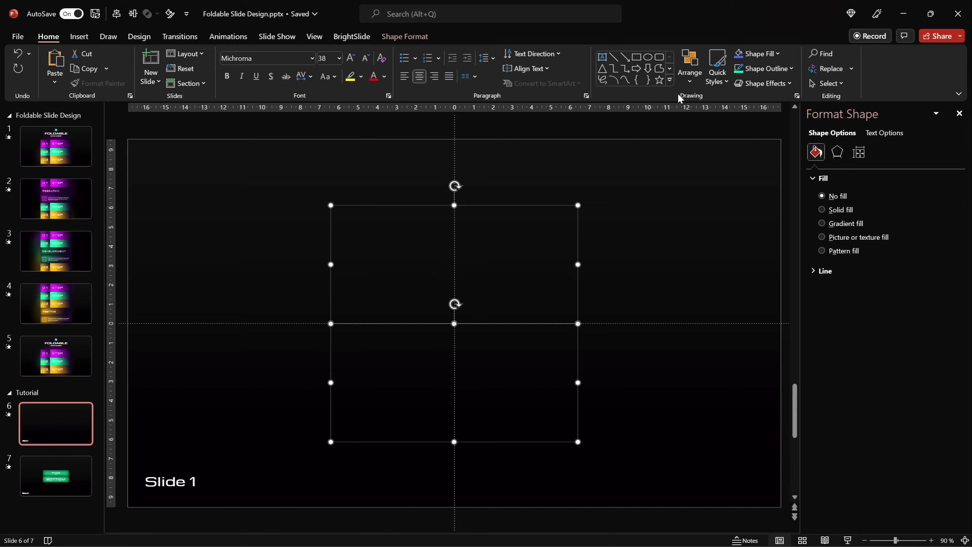
click(690, 79)
mouse_move(715, 271)
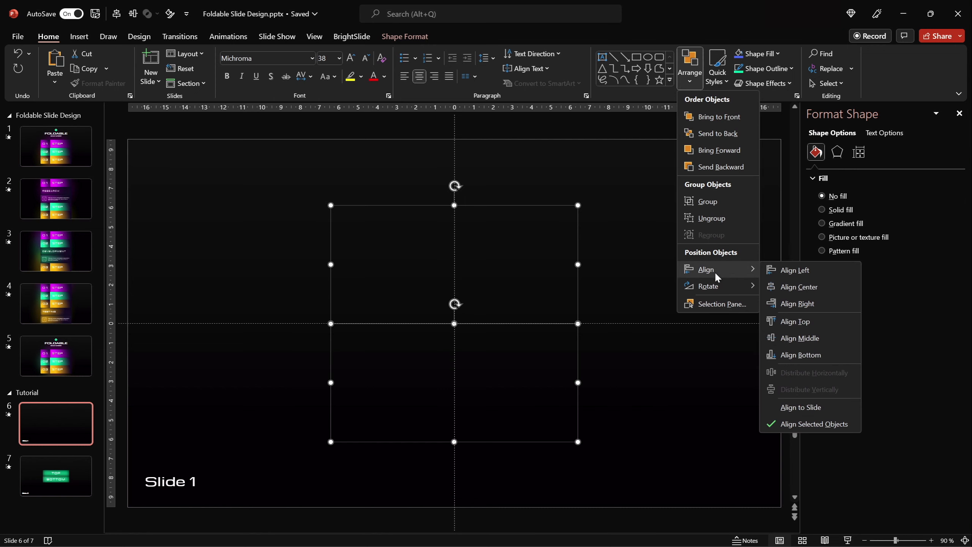
click(804, 410)
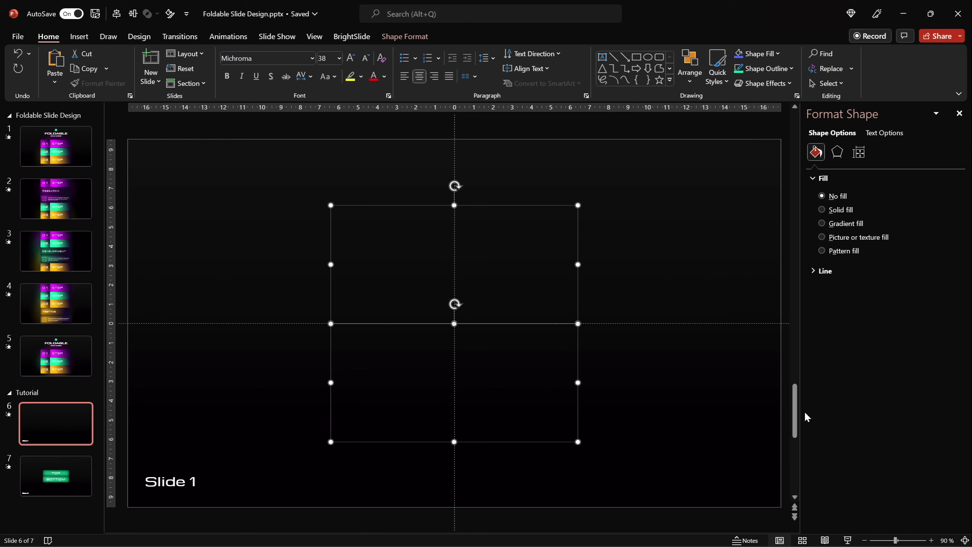
click(690, 82)
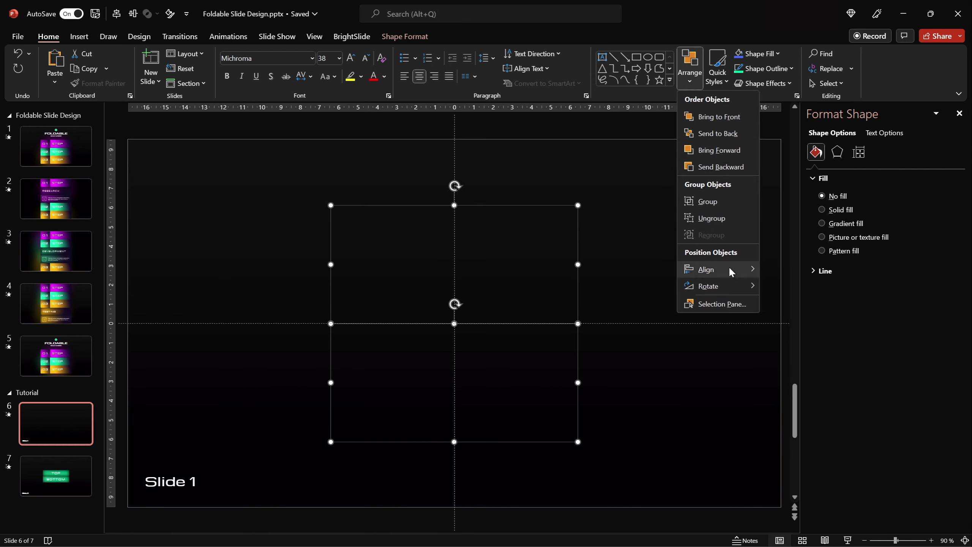
mouse_move(740, 270)
click(804, 340)
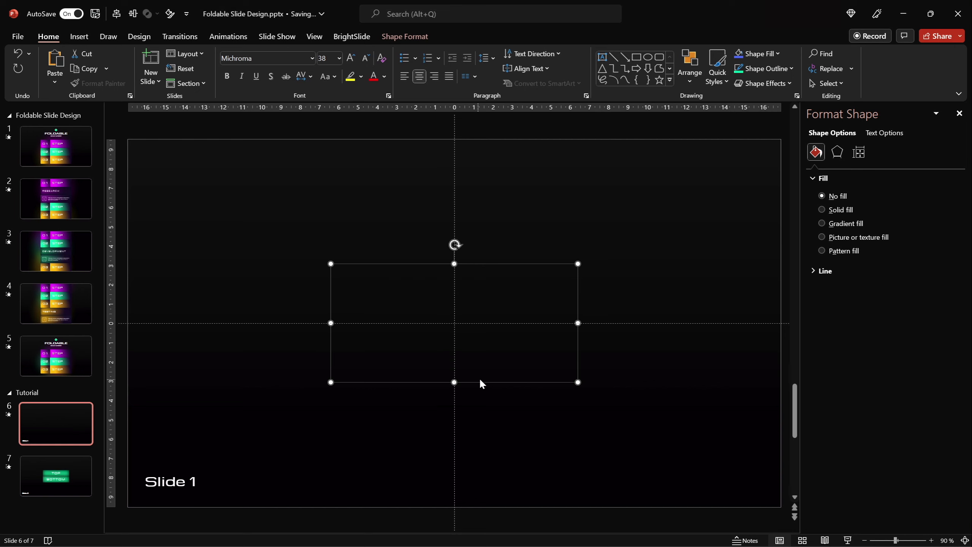
click(617, 290)
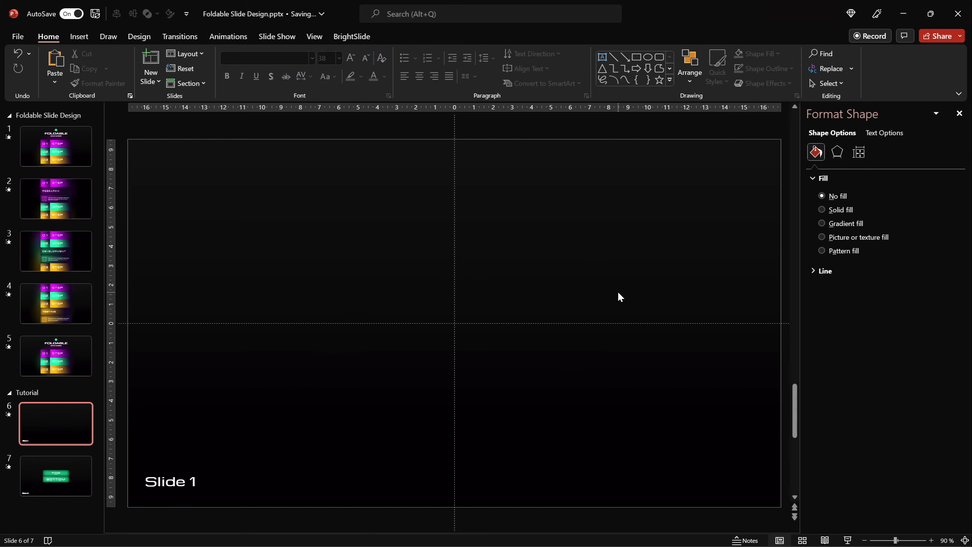
click(848, 540)
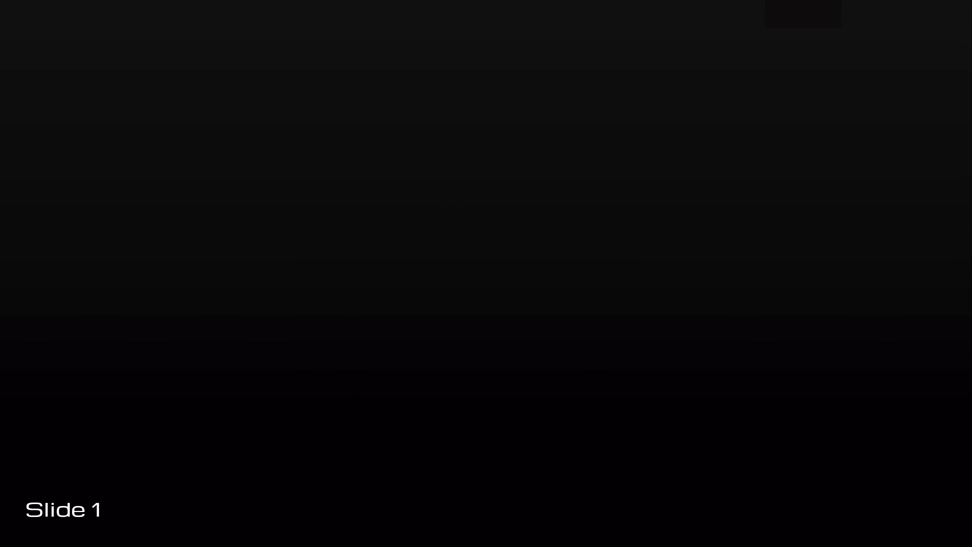
key(Escape)
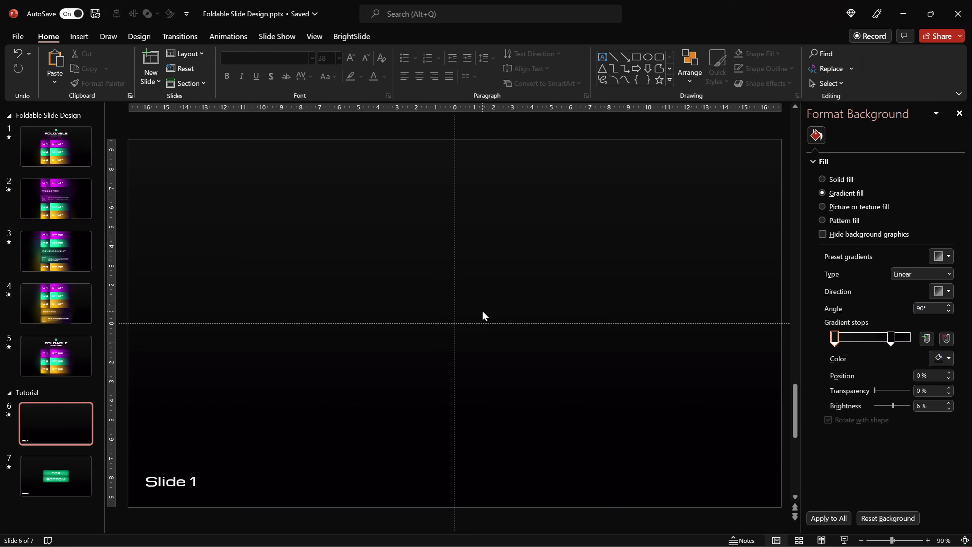
Step: On slide 7, duplicate the TOP panel above itself and relabel it 'CARD 1'
click(78, 472)
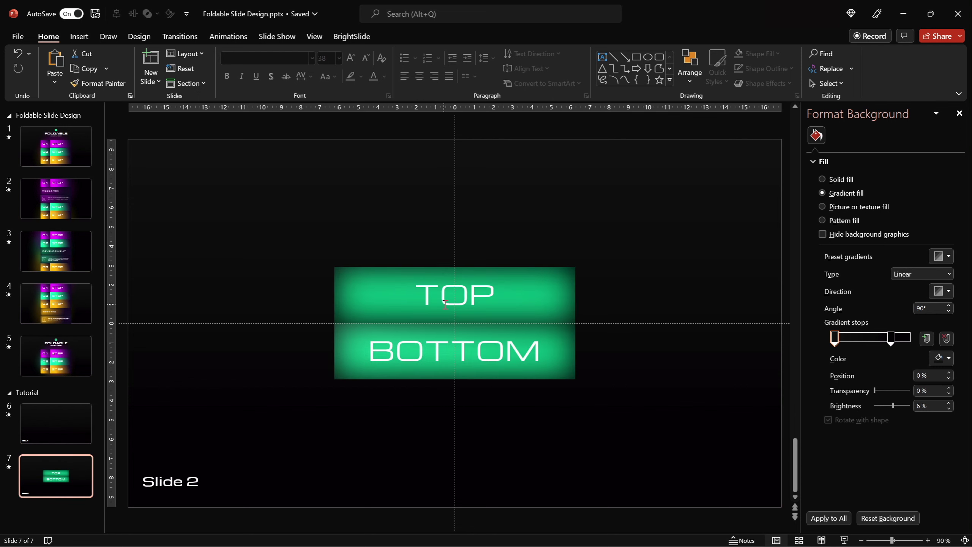
click(379, 287)
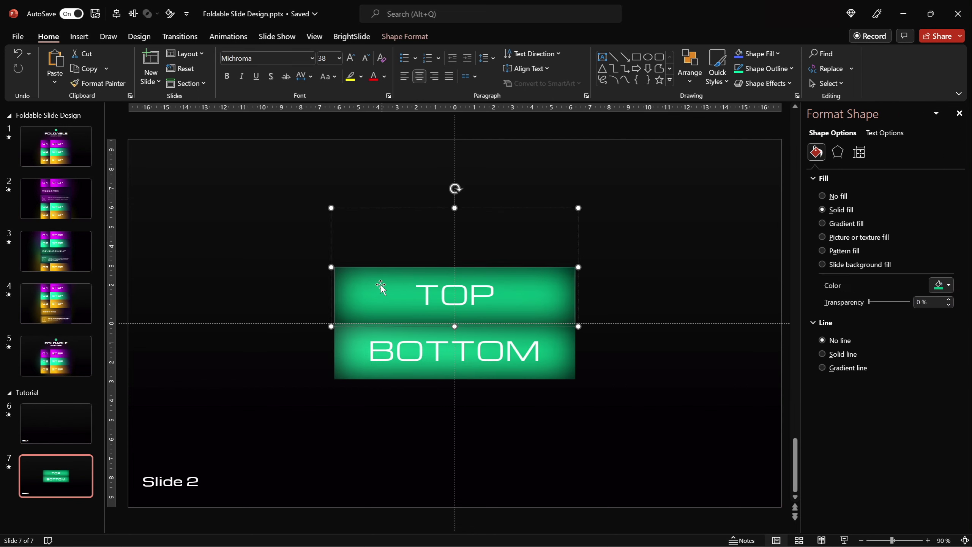
key(ctrl+c)
click(246, 277)
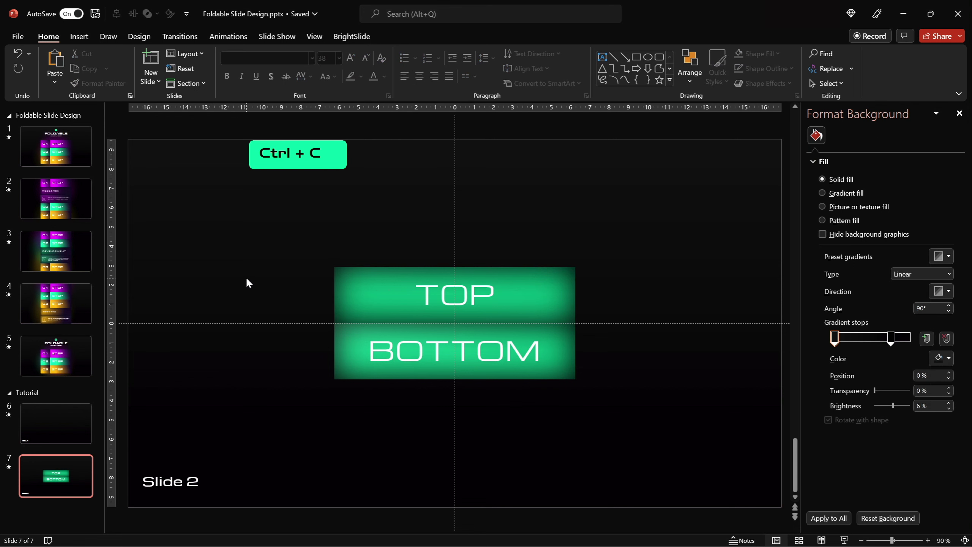
key(ctrl+v)
drag(390, 292, 389, 237)
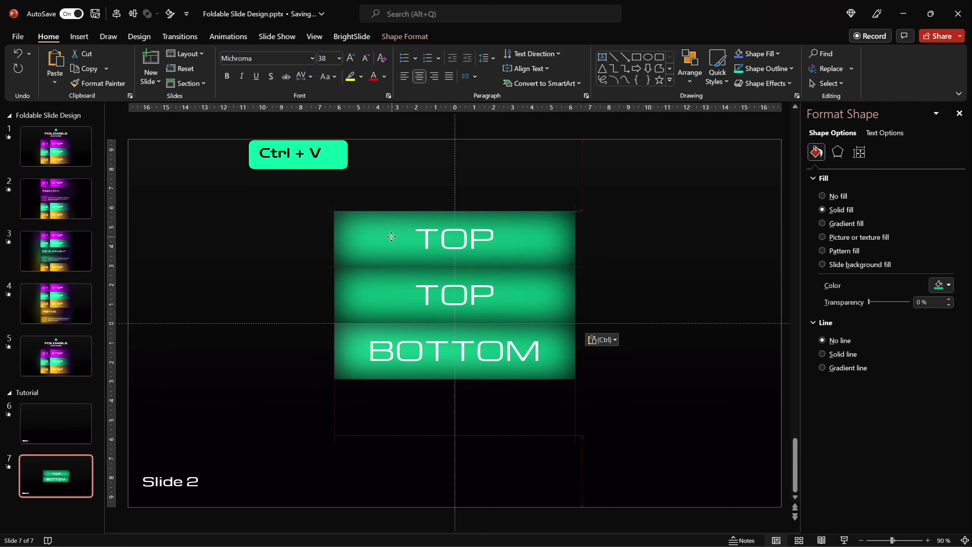
click(467, 238)
key(ctrl+a)
text(CARD 1)
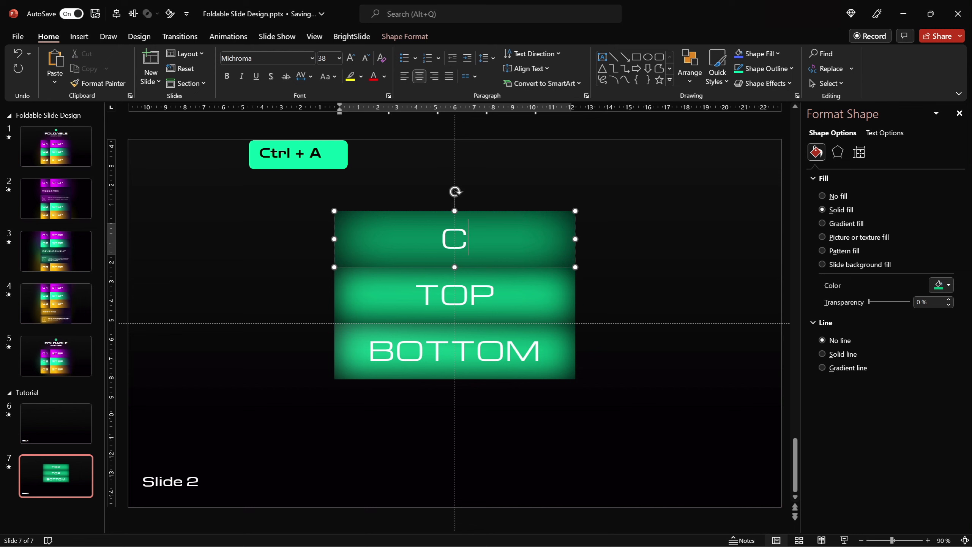
click(205, 276)
Step: Give CARD 1 the green gradient copied from slide 4's 02 STEP panel
click(68, 298)
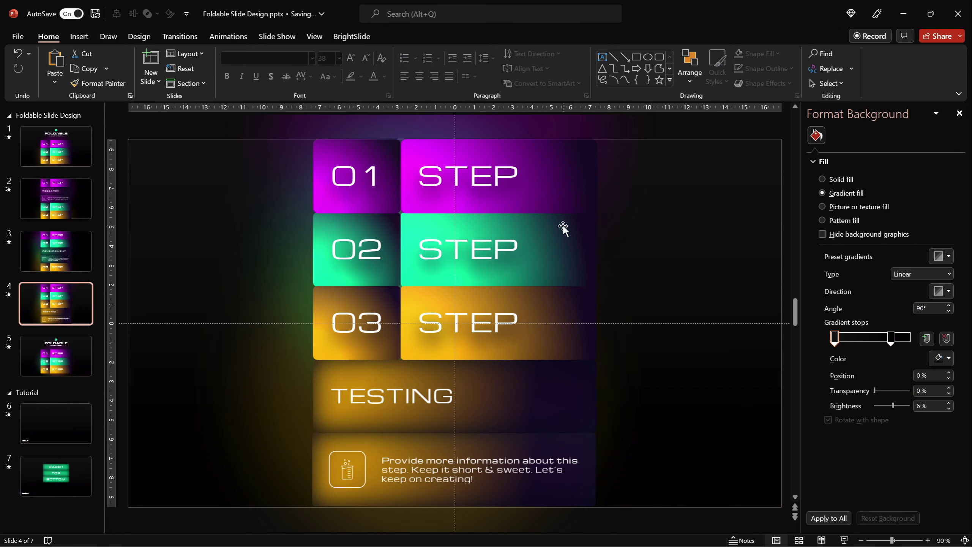
click(560, 225)
key(ctrl+shift+c)
click(65, 473)
click(569, 219)
key(ctrl+shift+v)
Step: Duplicate CARD 1 below BOTTOM as 'CARD 2' with slide 5's yellow 03 STEP gradient
drag(557, 227, 558, 396)
double_click(520, 406)
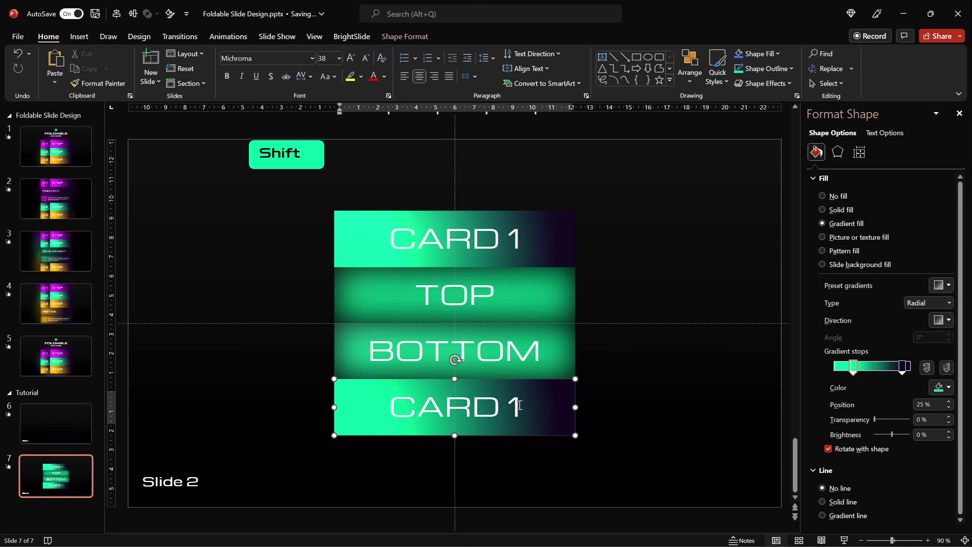
text(2)
click(56, 355)
click(547, 415)
key(ctrl+shift+c)
click(56, 475)
click(560, 398)
key(ctrl+shift+v)
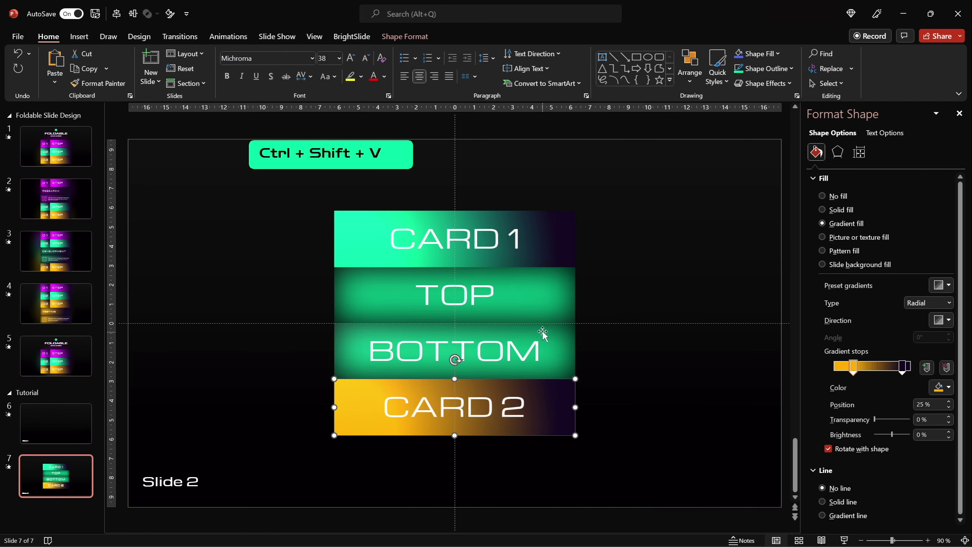
Step: Copy both cards to slide 6 and stack them together at the slide centre
shift+click(554, 233)
key(ctrl+c)
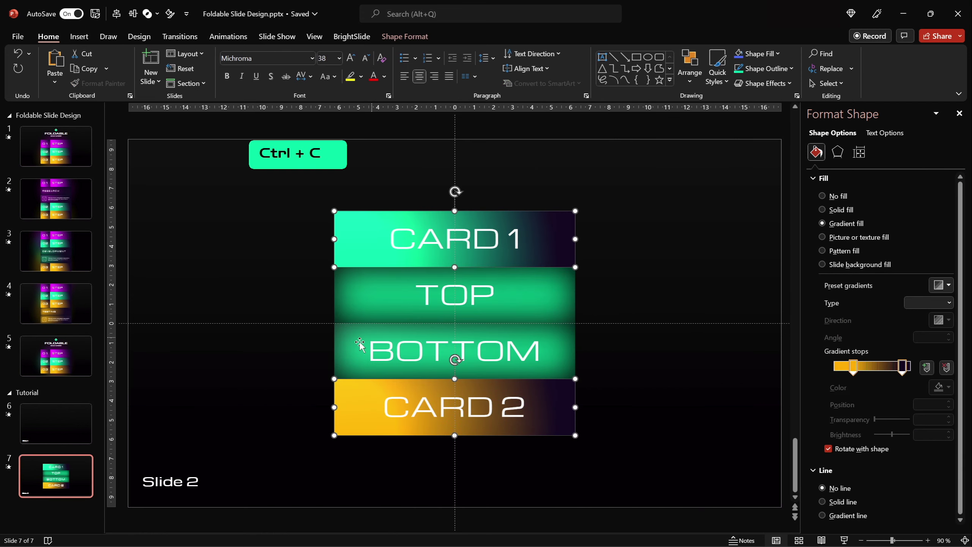
click(55, 423)
key(ctrl+v)
drag(548, 232, 548, 288)
drag(553, 383, 552, 327)
click(565, 228)
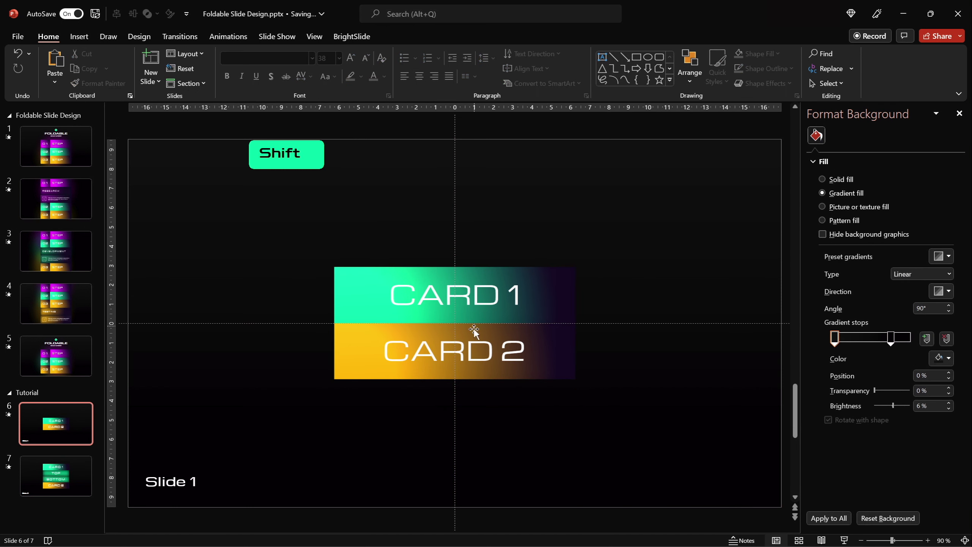
click(75, 466)
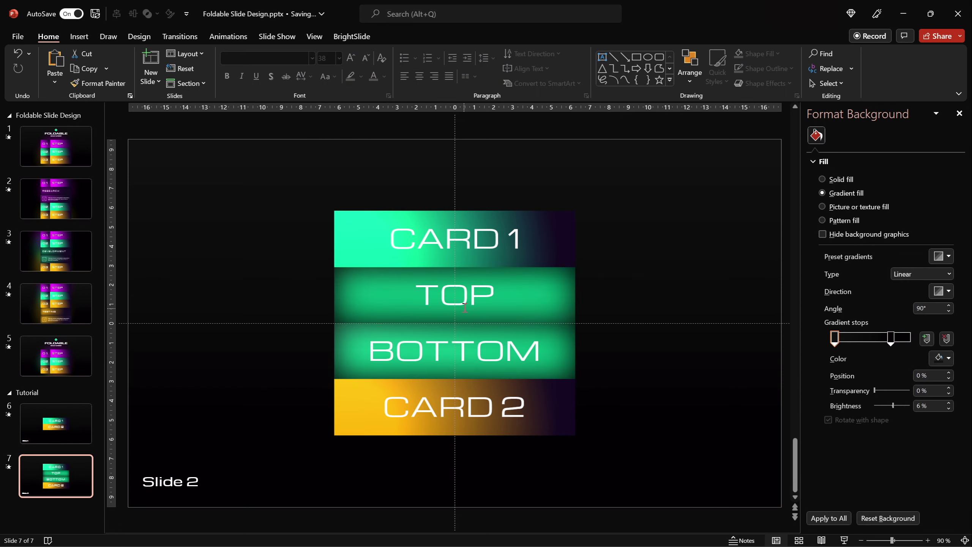
click(63, 429)
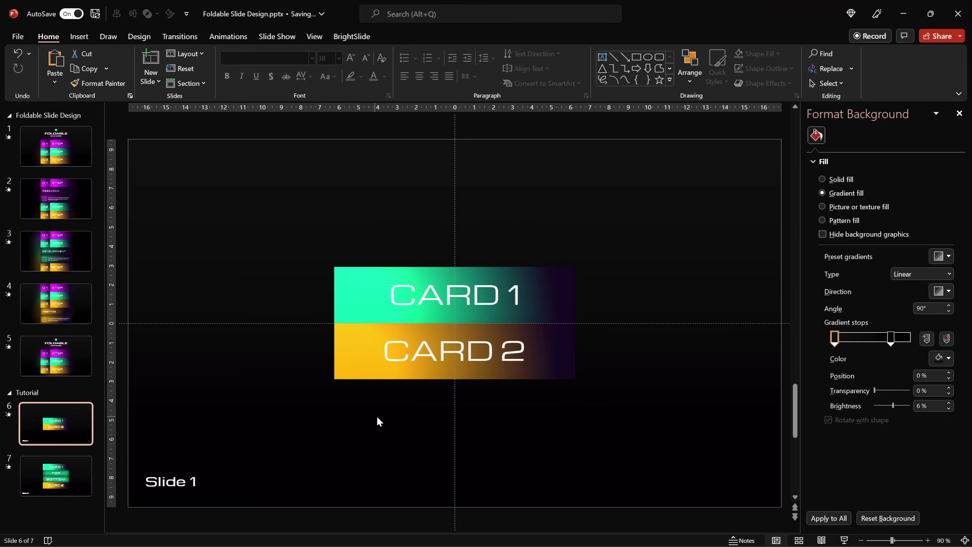
Step: Run the slide show from slide 6, replay the slide 6–7 unfold several times, then exit
click(844, 540)
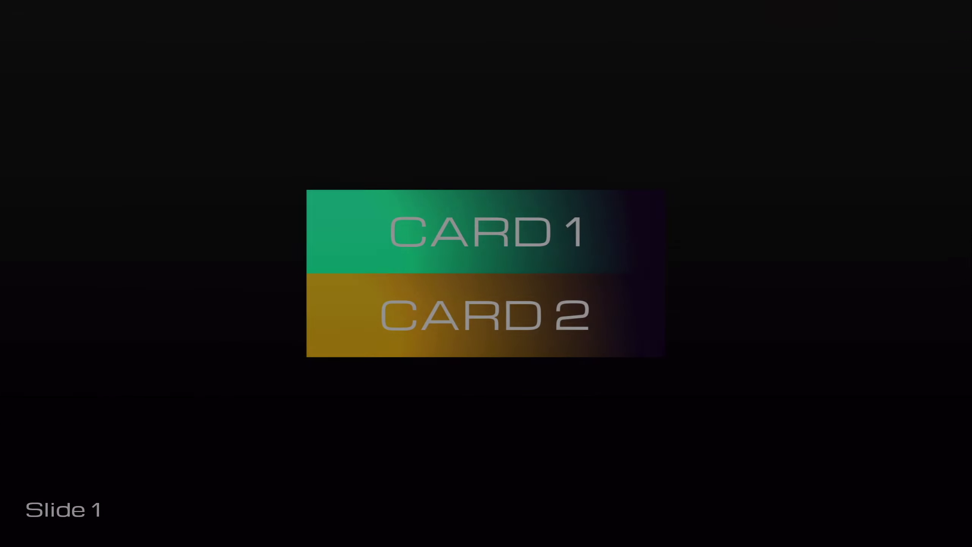
key(Right)
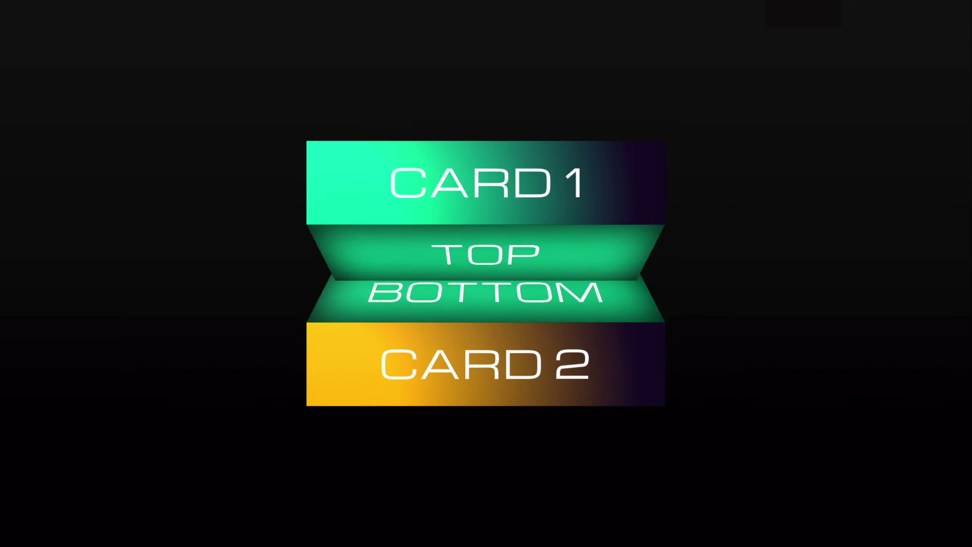
key(Left)
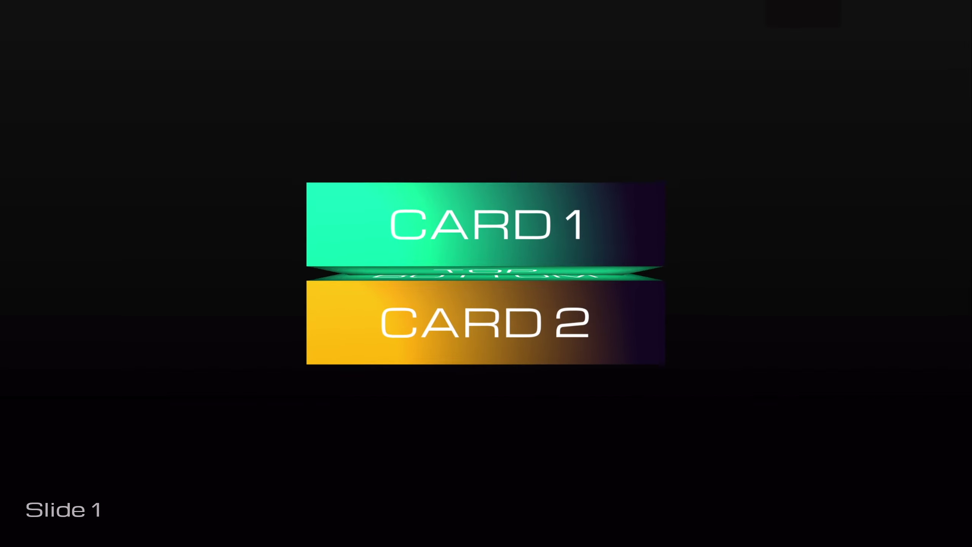
key(Right)
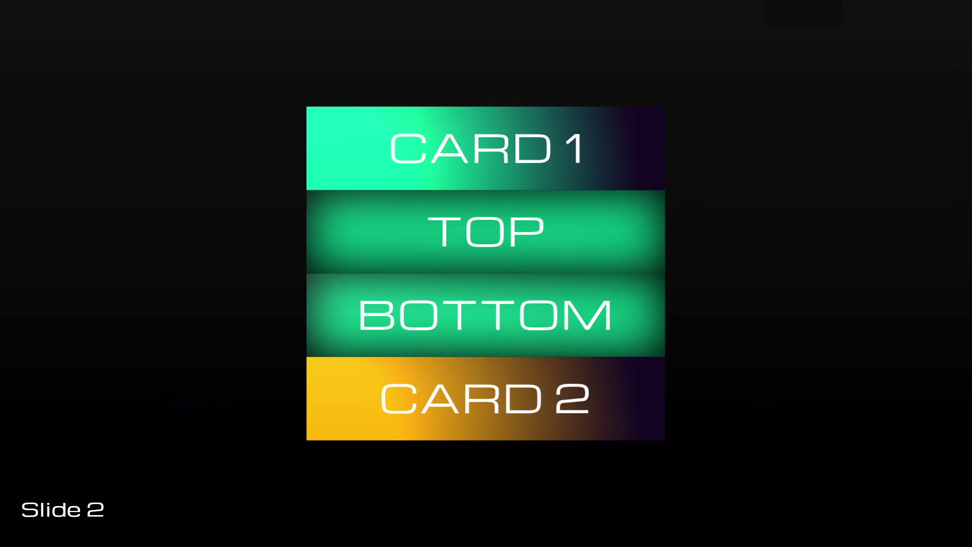
key(Left)
key(Right)
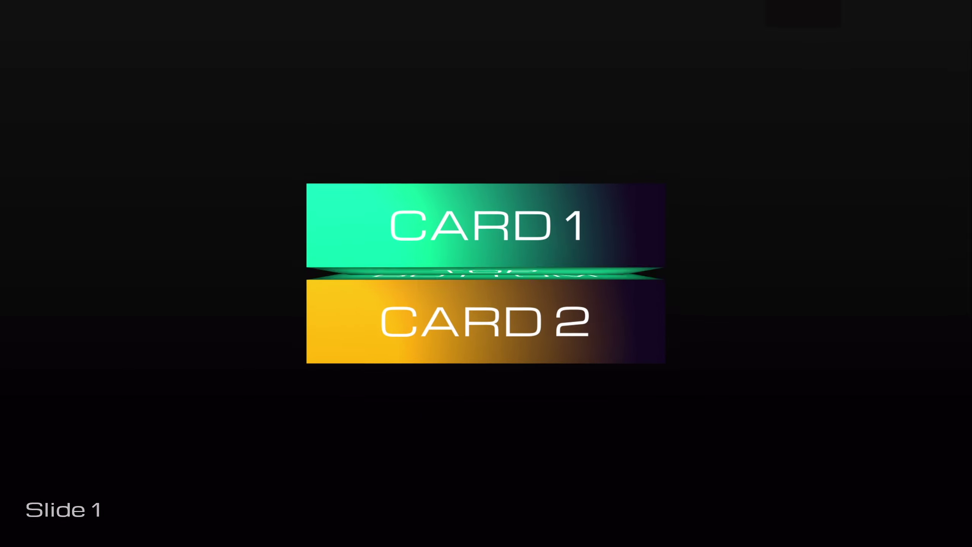
key(Left)
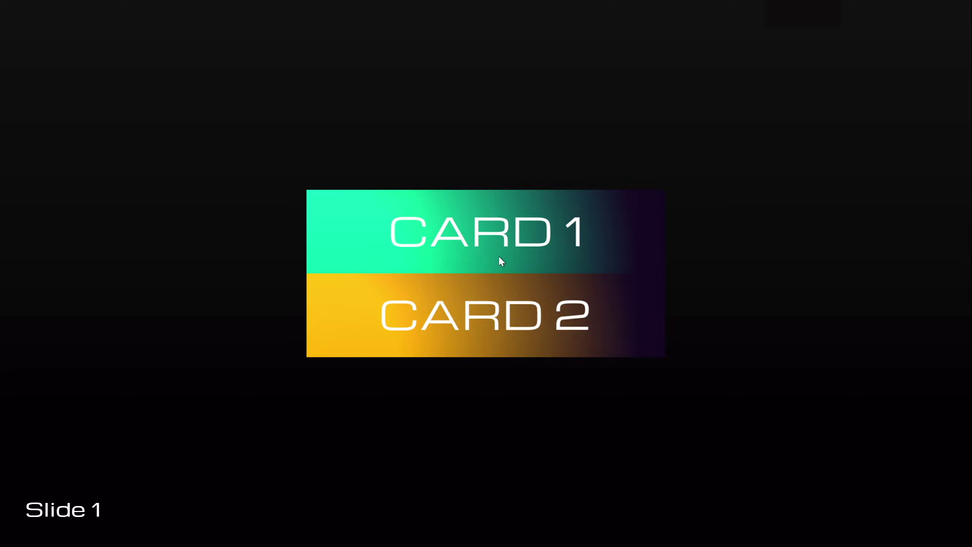
key(Right)
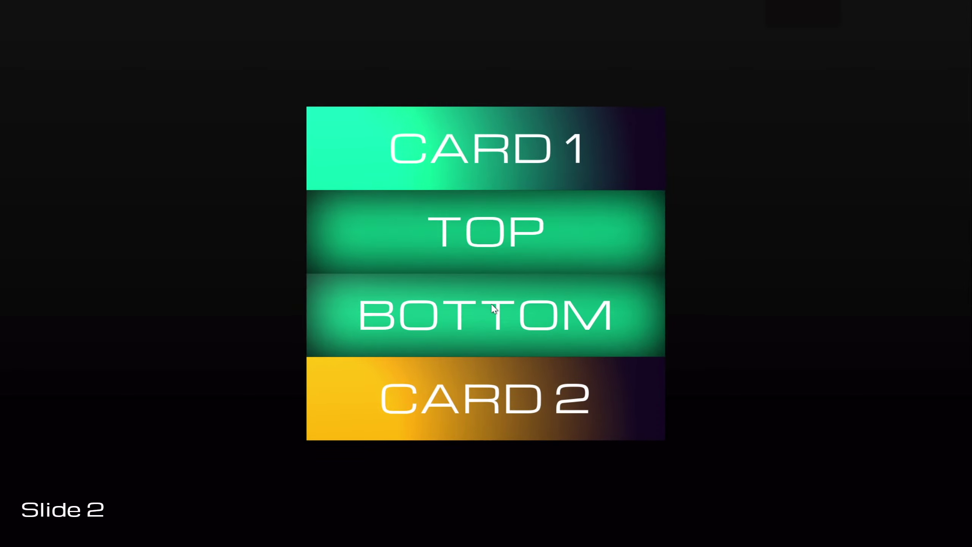
key(Escape)
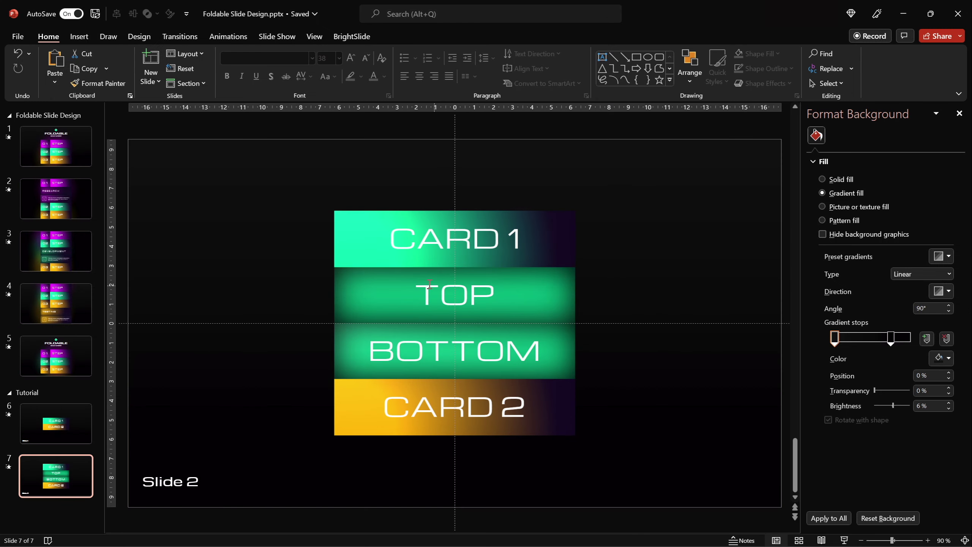
Step: Browse the FOLDABLE, RESEARCH, DEVELOPMENT and TESTING slides, then jump back to slide 1
click(52, 153)
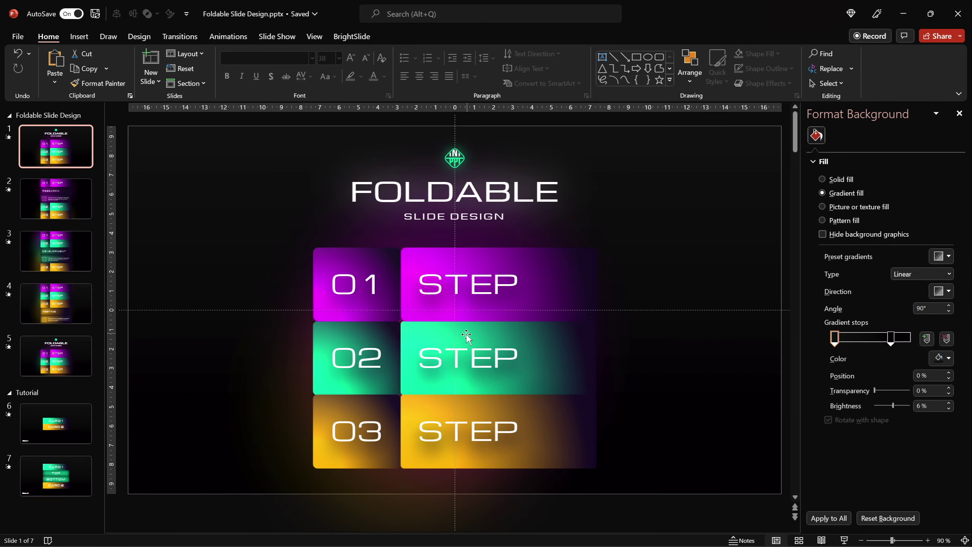
click(77, 199)
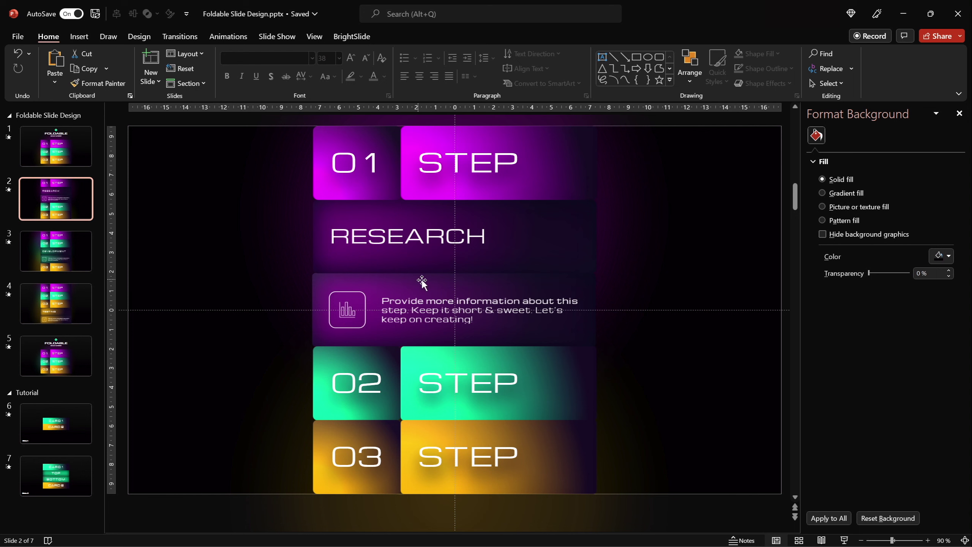
click(81, 252)
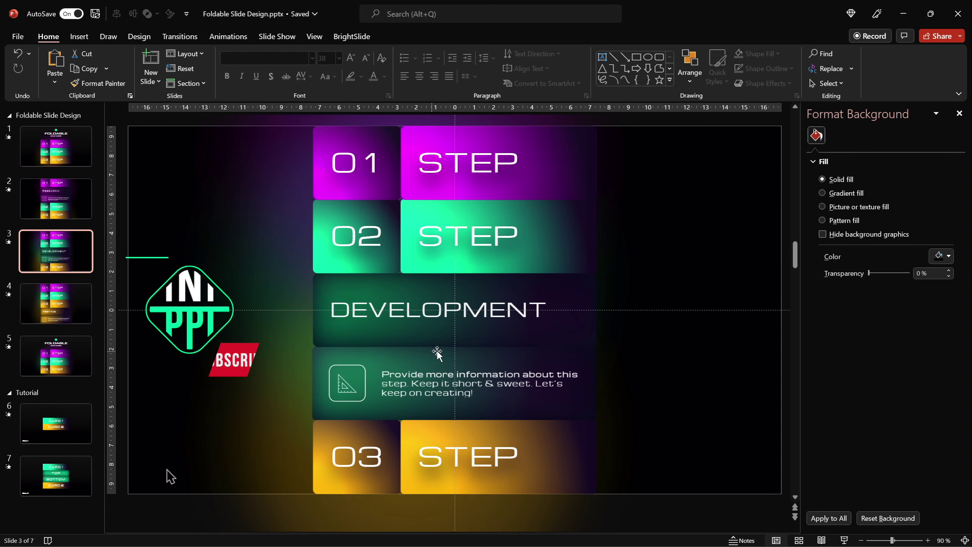
click(75, 308)
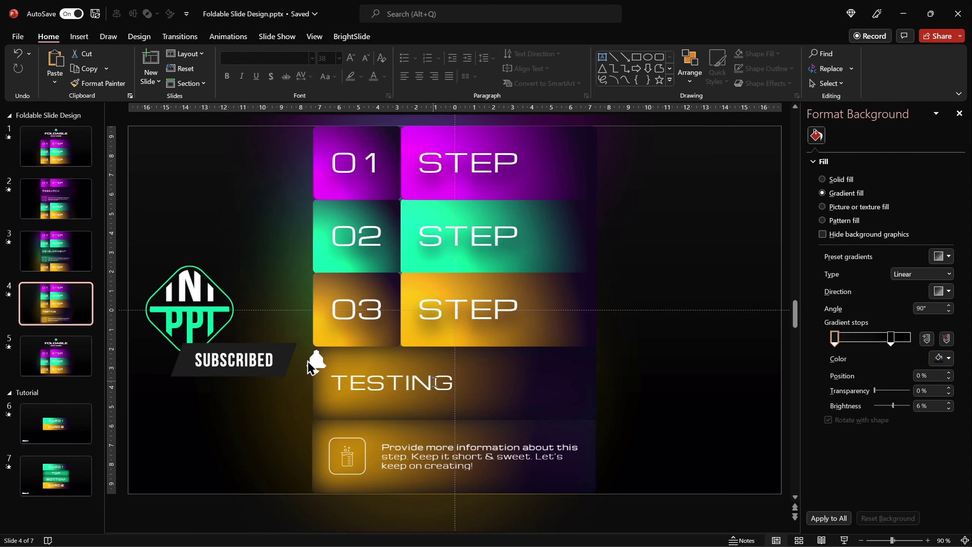
key(Home)
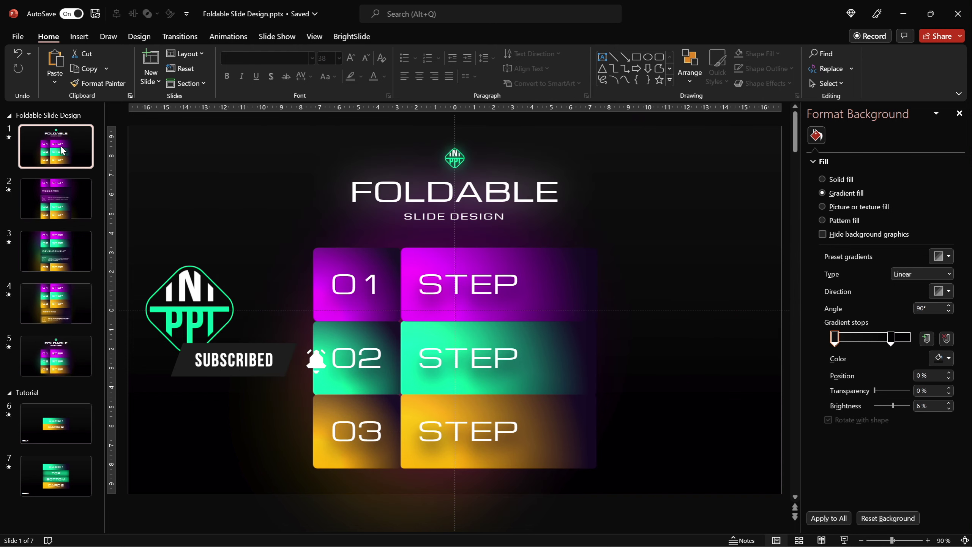